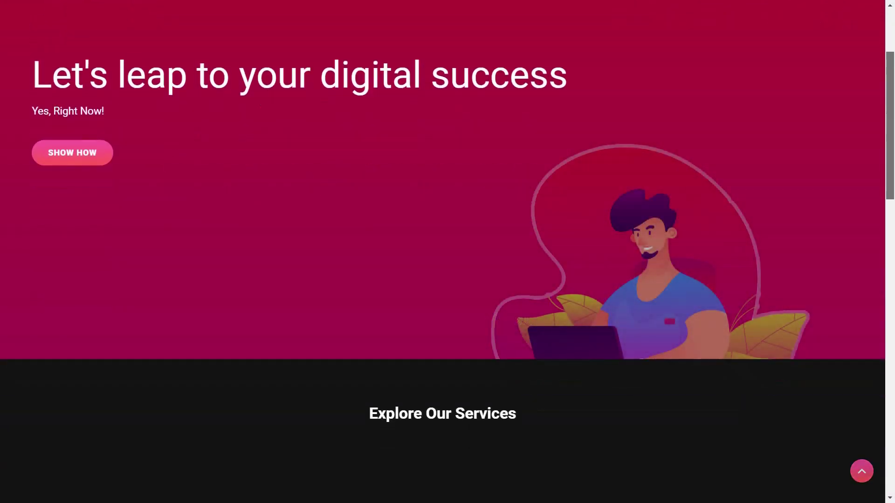
Step: Look through the offerings under Explore Our Services on the company's web page
{"action": "scroll", "coordinate": [447, 252], "scroll_direction": "down", "scroll_amount": 3}
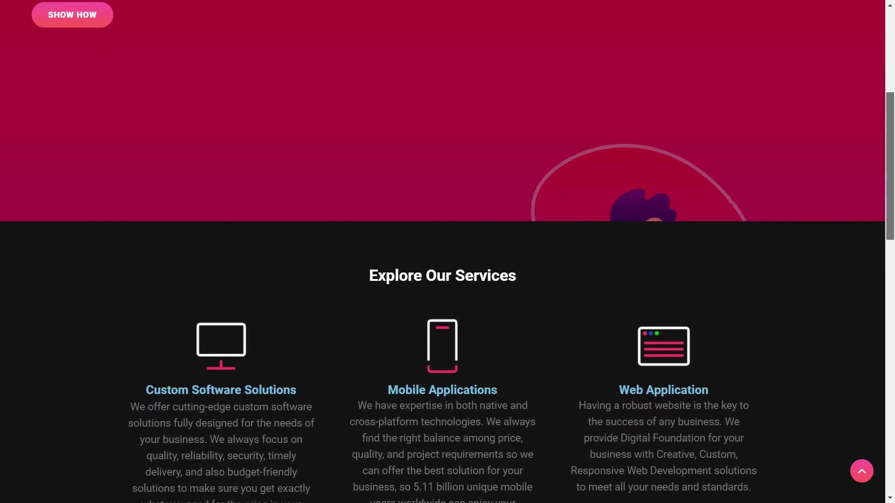
{"action": "scroll", "coordinate": [447, 251], "scroll_direction": "down", "scroll_amount": 2}
{"action": "scroll", "coordinate": [447, 252], "scroll_direction": "down", "scroll_amount": 2}
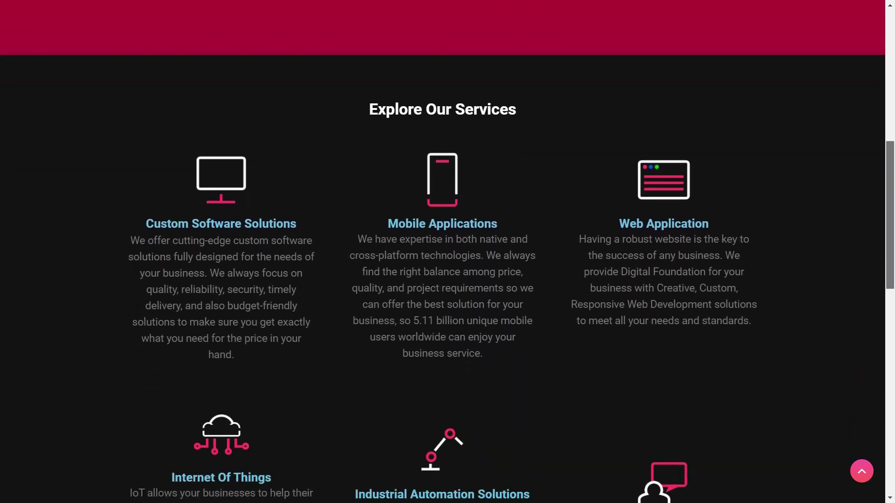
{"action": "scroll", "coordinate": [447, 251], "scroll_direction": "down", "scroll_amount": 4}
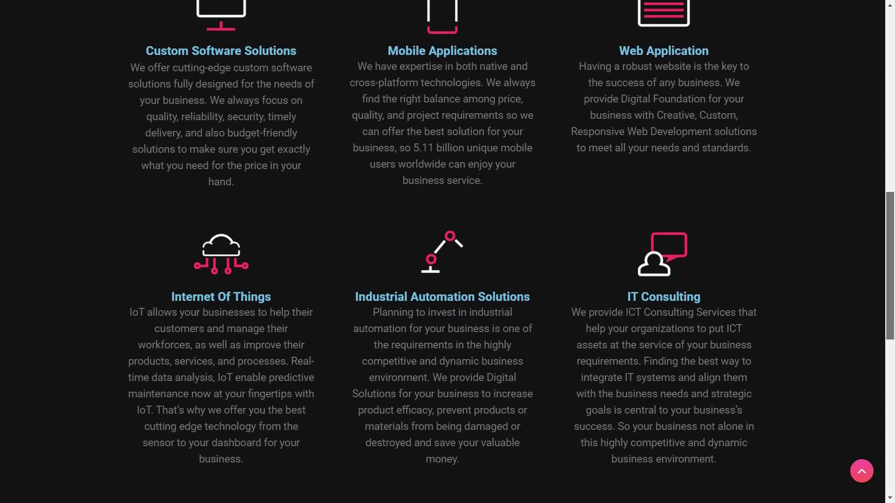
{"action": "scroll", "coordinate": [447, 252], "scroll_direction": "down", "scroll_amount": 2}
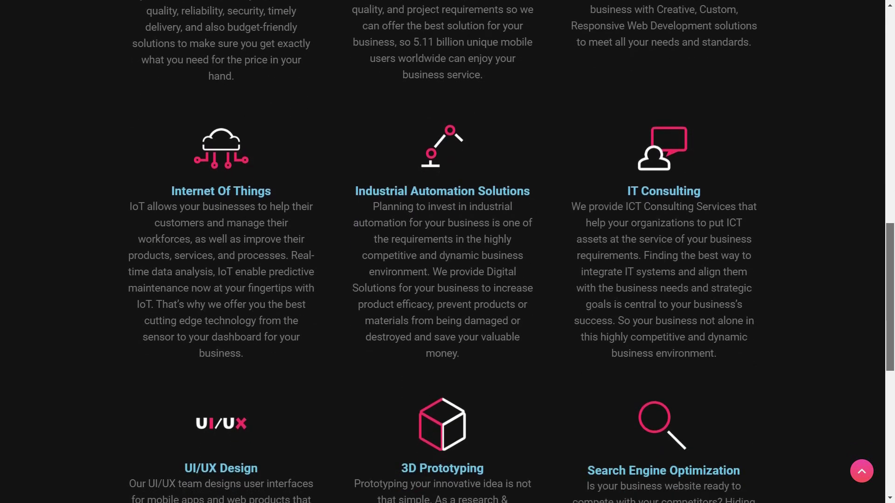
{"action": "scroll", "coordinate": [447, 251], "scroll_direction": "down", "scroll_amount": 4}
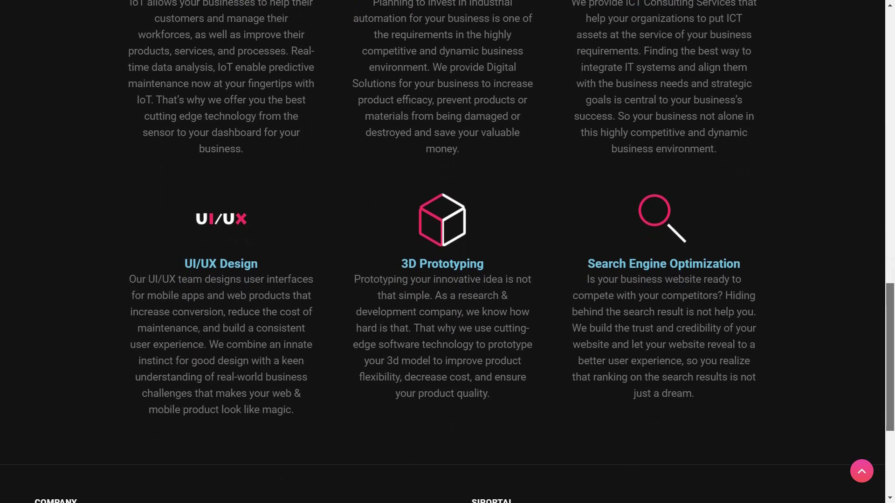
{"action": "scroll", "coordinate": [447, 251], "scroll_direction": "down", "scroll_amount": 4}
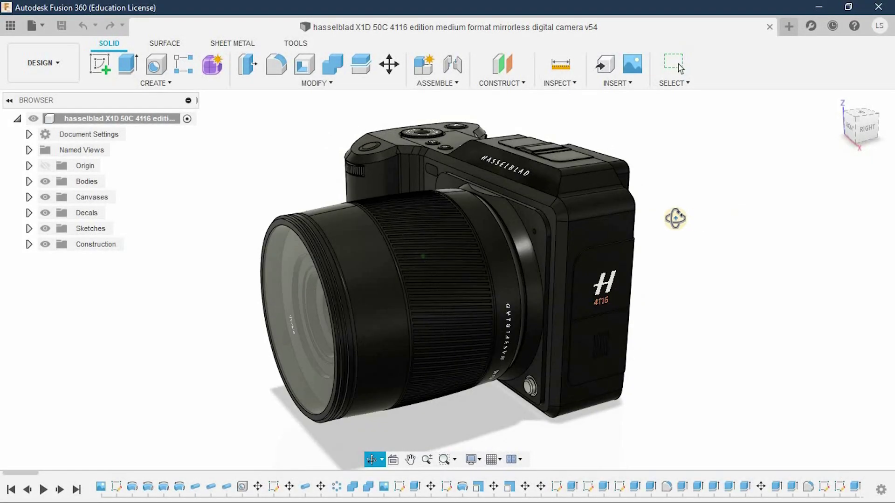
{"action": "left_click_drag", "start_coordinate": [634, 222], "coordinate": [279, 214]}
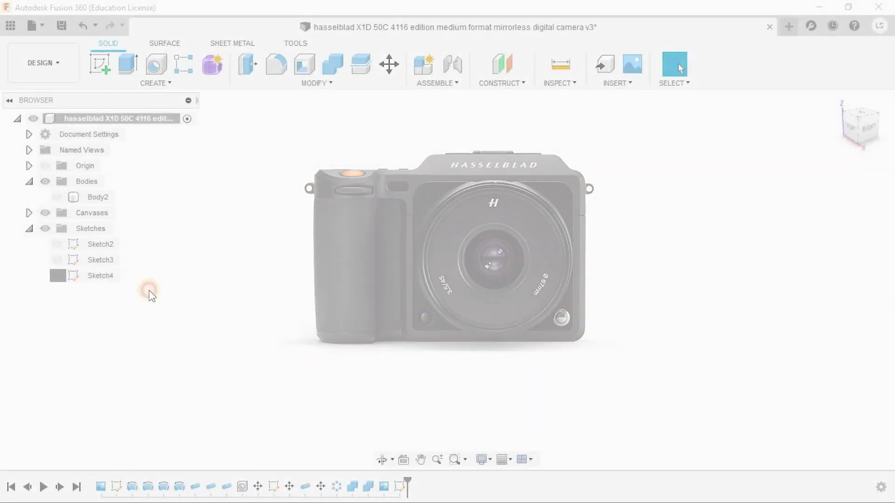
Step: Extrude the rounded square profile of Sketch4 by 2 mm as a new body
{"action": "left_click", "coordinate": [588, 252]}
{"action": "middle_click_drag", "start_coordinate": [588, 252], "coordinate": [587, 251], "text": "shift"}
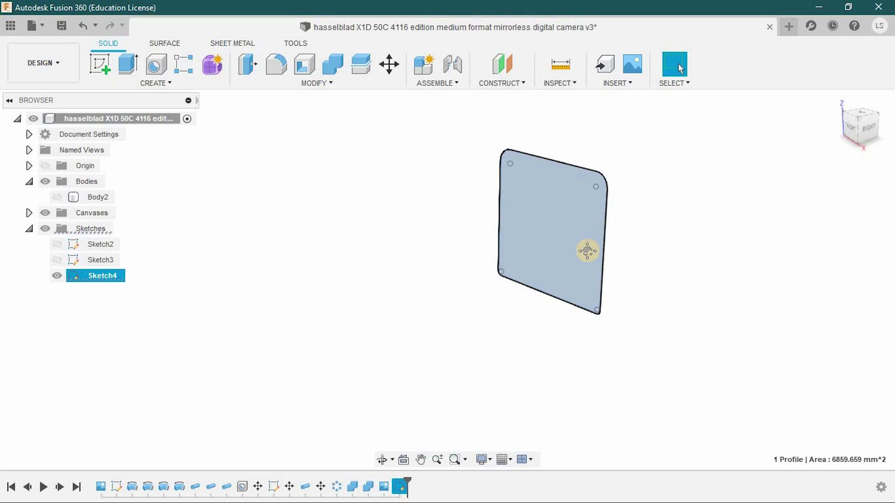
{"action": "middle_click_drag", "start_coordinate": [588, 251], "coordinate": [556, 265]}
{"action": "scroll", "coordinate": [555, 264], "scroll_direction": "up", "scroll_amount": 3}
{"action": "left_click", "coordinate": [129, 70]}
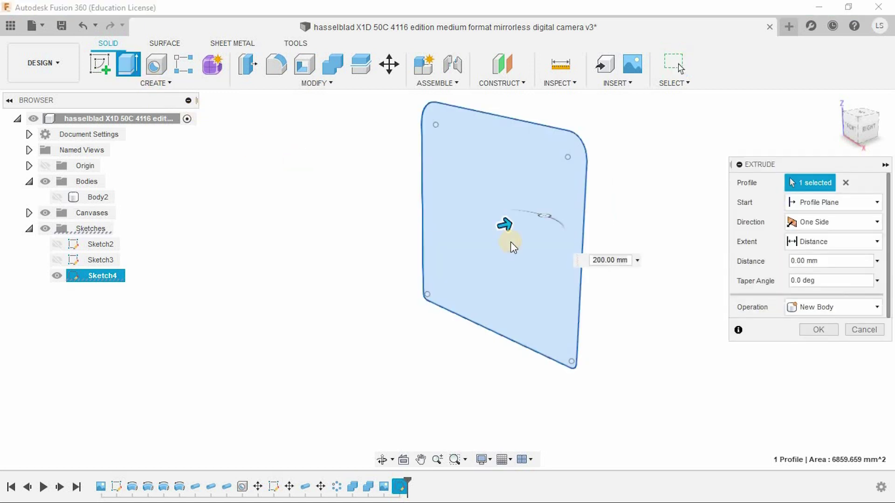
{"action": "type", "text": "2"}
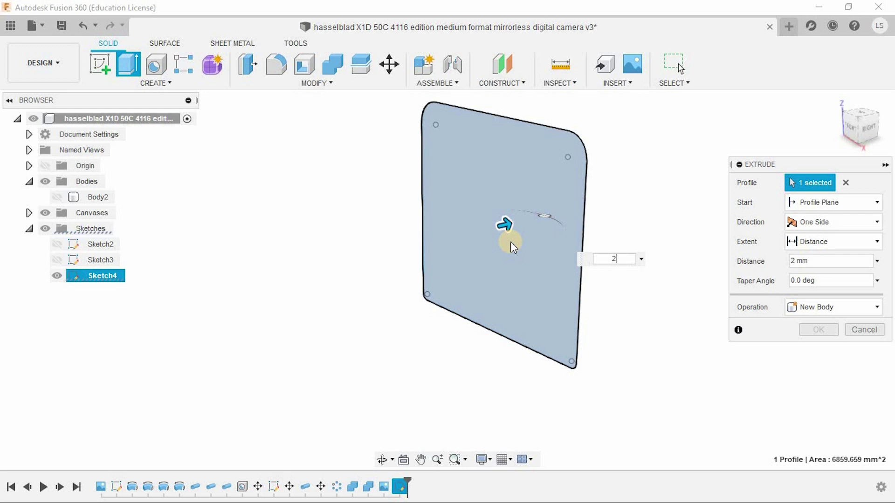
{"action": "key", "text": "Return"}
{"action": "scroll", "coordinate": [511, 242], "scroll_direction": "down", "scroll_amount": 2}
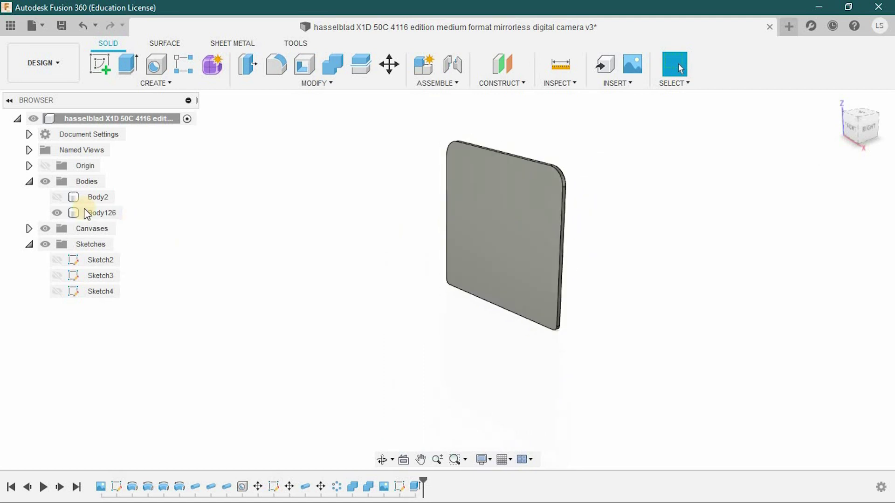
Step: Show the lens body and move the extruded square plate closer to the rear of the lens
{"action": "left_click", "coordinate": [57, 197]}
{"action": "left_click", "coordinate": [105, 213]}
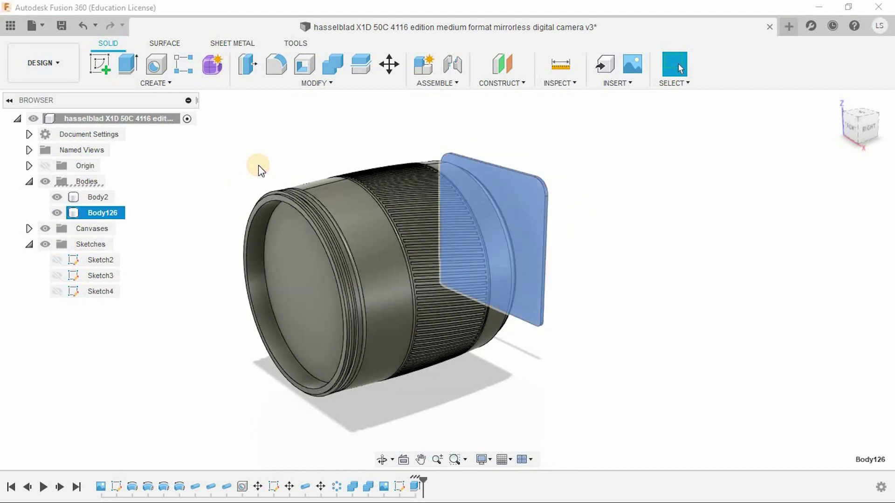
{"action": "middle_click_drag", "start_coordinate": [322, 111], "coordinate": [280, 110], "text": "shift"}
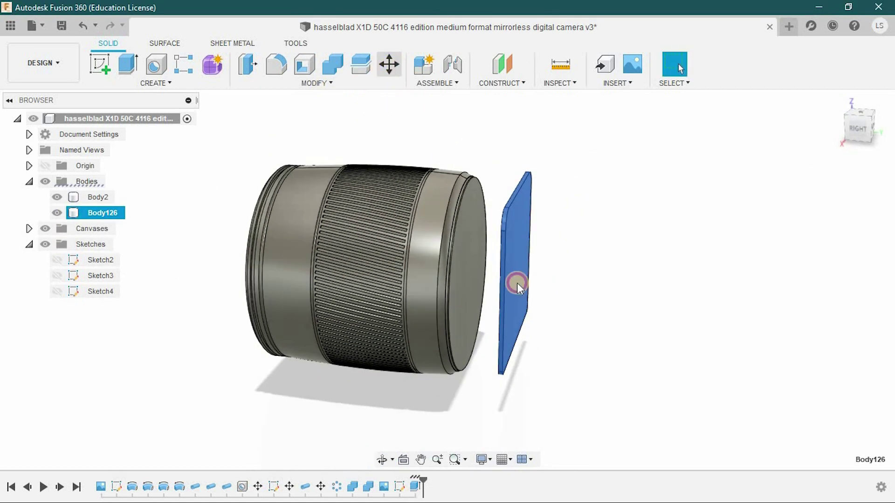
{"action": "key", "text": "m"}
{"action": "scroll", "coordinate": [564, 342], "scroll_direction": "up", "scroll_amount": 3}
{"action": "middle_click_drag", "start_coordinate": [563, 342], "coordinate": [641, 318], "text": "shift"}
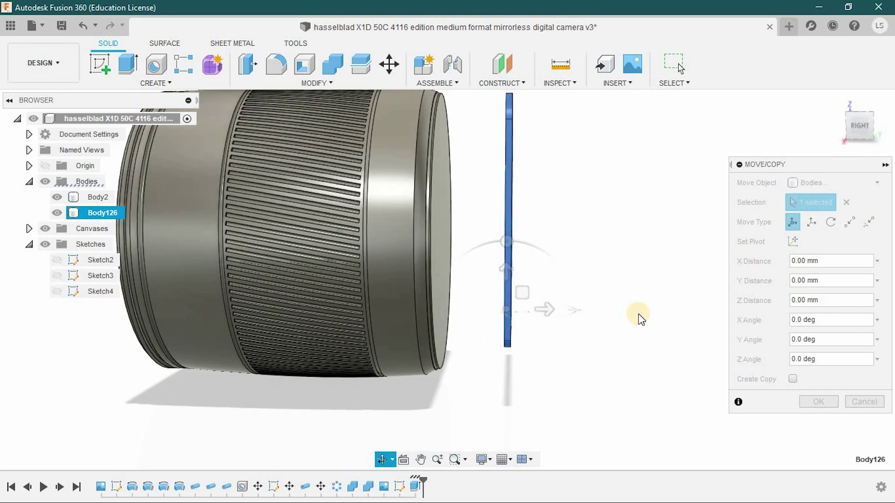
{"action": "left_click", "coordinate": [866, 125]}
{"action": "middle_click_drag", "start_coordinate": [571, 263], "coordinate": [596, 321]}
{"action": "left_click_drag", "start_coordinate": [531, 359], "coordinate": [524, 360]}
{"action": "left_click", "coordinate": [816, 402]}
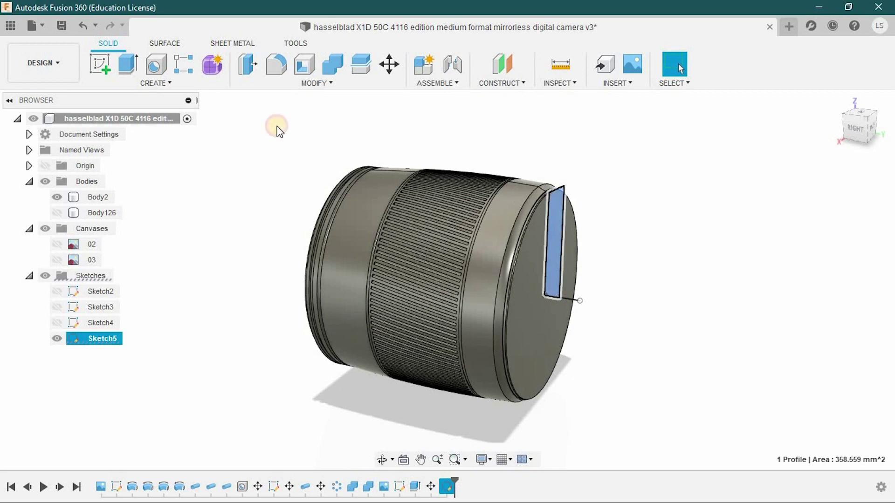
Step: Revolve the narrow Sketch5 profile at the lens's rear 360 degrees around the sketch line as a new body
{"action": "left_click", "coordinate": [155, 85]}
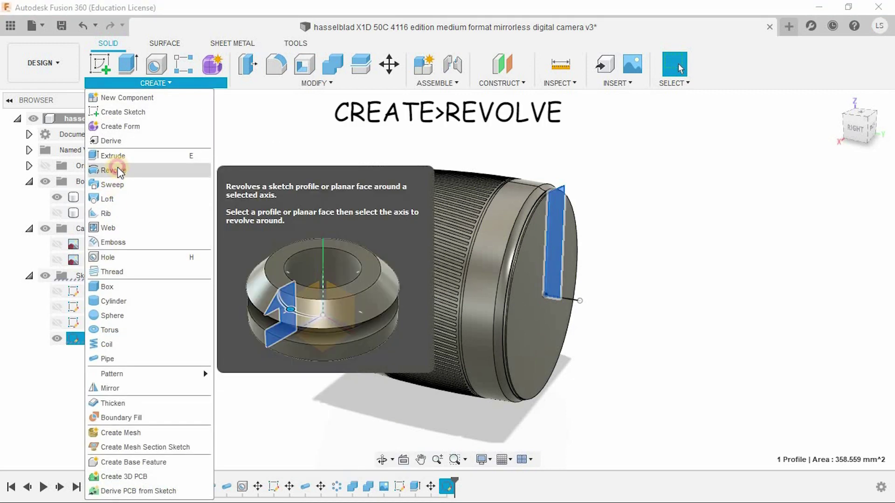
{"action": "left_click", "coordinate": [117, 170]}
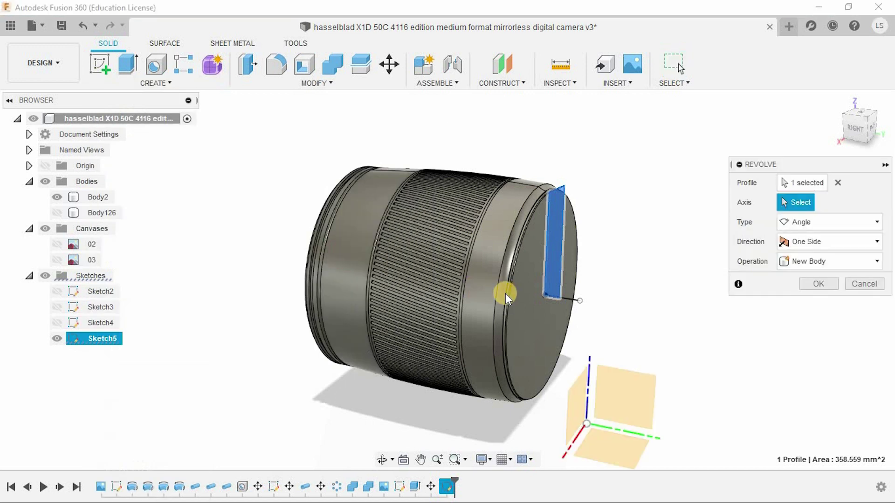
{"action": "left_click", "coordinate": [574, 301]}
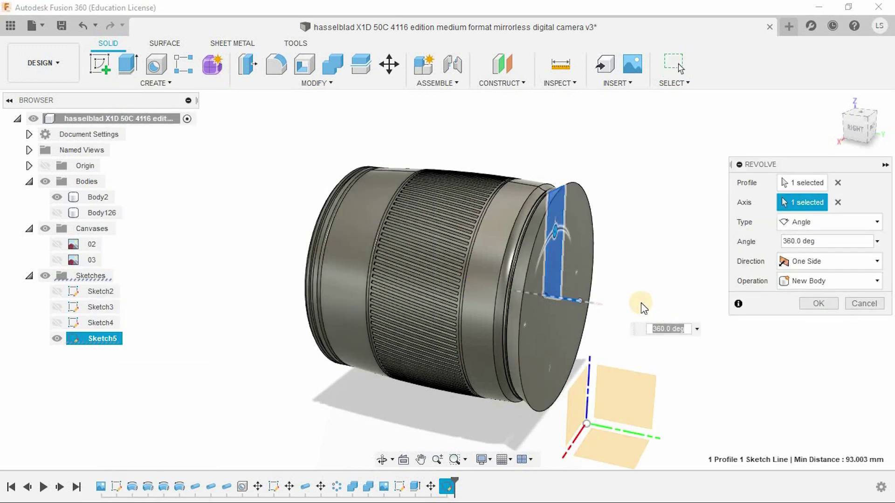
{"action": "left_click", "coordinate": [817, 304]}
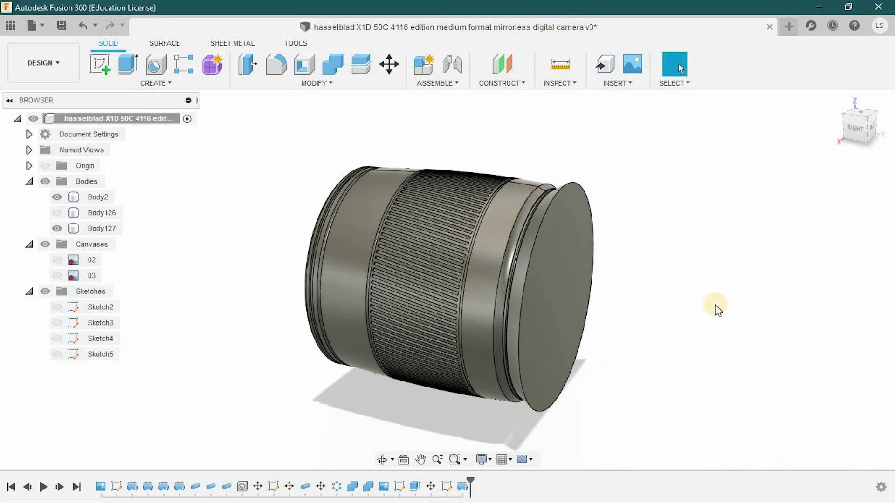
Step: Show the square plate Body126 and reorder it below Body127 in the list of bodies
{"action": "mouse_move", "coordinate": [715, 304]}
{"action": "middle_mouse_down", "text": "shift"}
{"action": "mouse_move", "coordinate": [699, 299]}
{"action": "mouse_move", "coordinate": [733, 304]}
{"action": "mouse_move", "coordinate": [729, 312]}
{"action": "mouse_move", "coordinate": [673, 310]}
{"action": "mouse_move", "coordinate": [715, 315]}
{"action": "mouse_move", "coordinate": [708, 352]}
{"action": "mouse_move", "coordinate": [713, 308]}
{"action": "mouse_move", "coordinate": [739, 304]}
{"action": "middle_mouse_up", "text": "shift"}
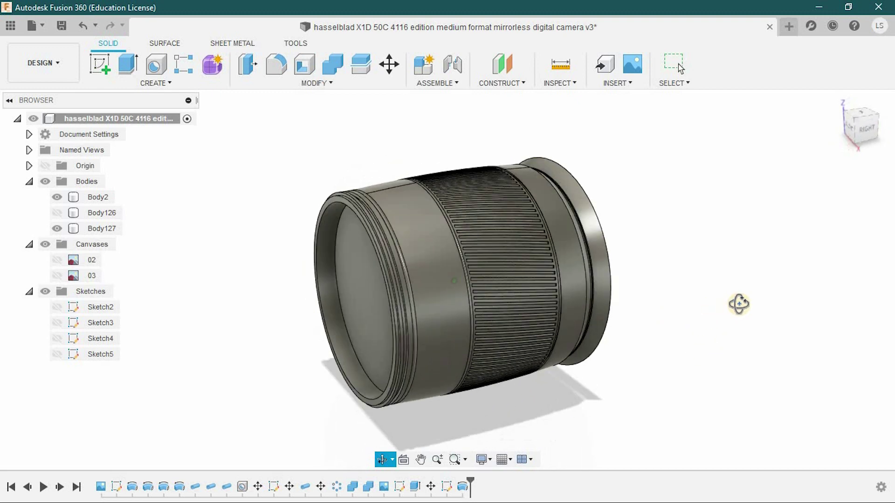
{"action": "left_click", "coordinate": [56, 212]}
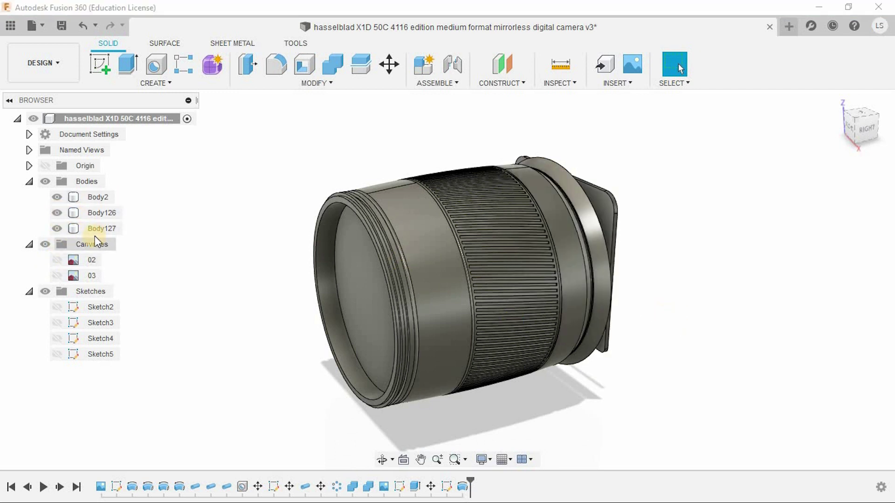
{"action": "left_click", "coordinate": [90, 216]}
{"action": "left_click_drag", "start_coordinate": [90, 218], "coordinate": [91, 235]}
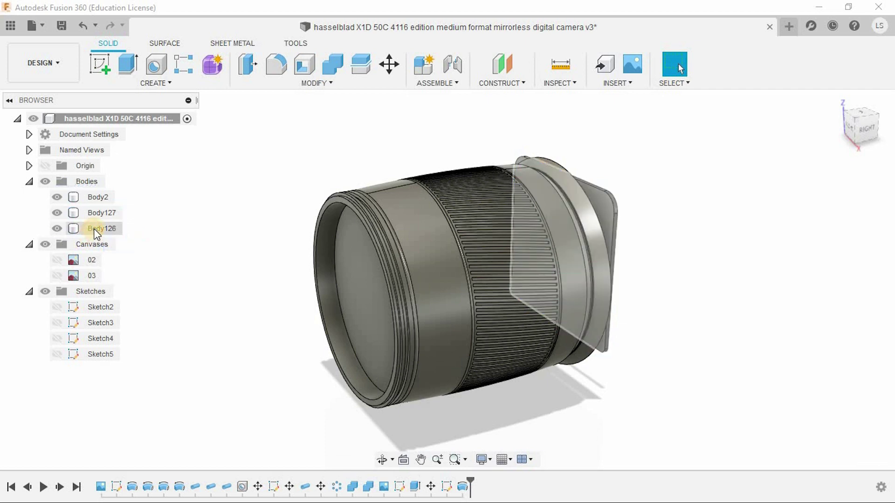
Step: Scale the square plate uniformly by a factor of 1.329
{"action": "left_click", "coordinate": [305, 88]}
{"action": "left_click", "coordinate": [305, 86]}
{"action": "left_click", "coordinate": [305, 87]}
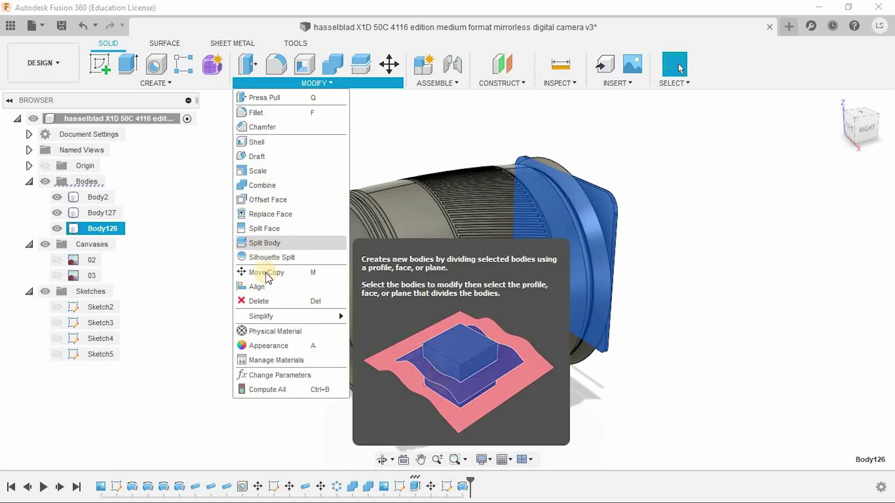
{"action": "left_click", "coordinate": [264, 167]}
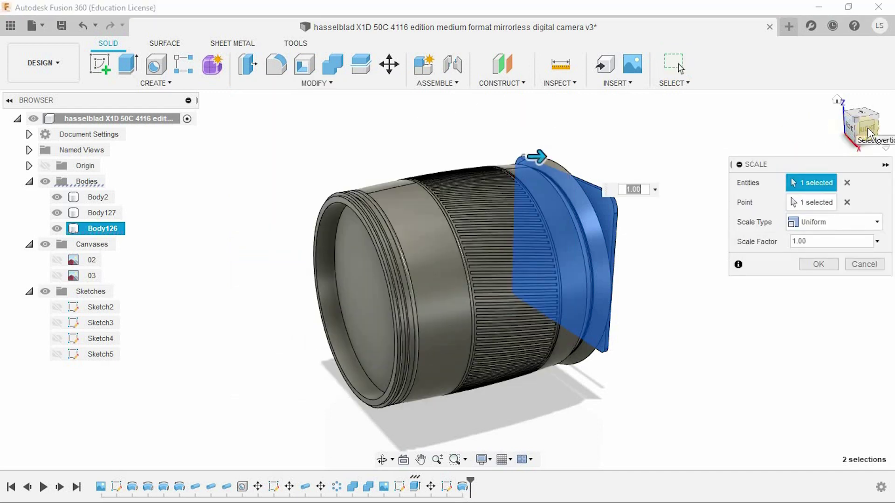
{"action": "left_click", "coordinate": [854, 136]}
{"action": "middle_click_drag", "start_coordinate": [593, 295], "coordinate": [555, 310]}
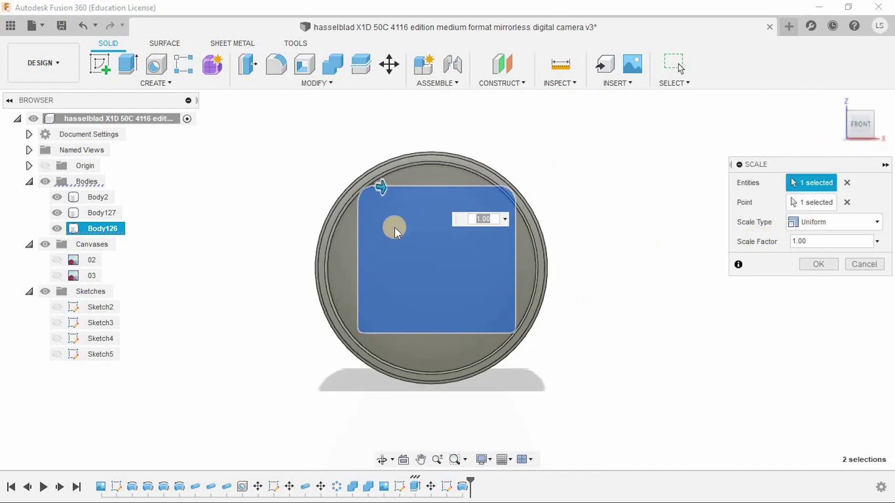
{"action": "left_click_drag", "start_coordinate": [384, 189], "coordinate": [386, 187]}
{"action": "middle_click_drag", "start_coordinate": [589, 267], "coordinate": [373, 284], "text": "shift"}
{"action": "left_click", "coordinate": [863, 135]}
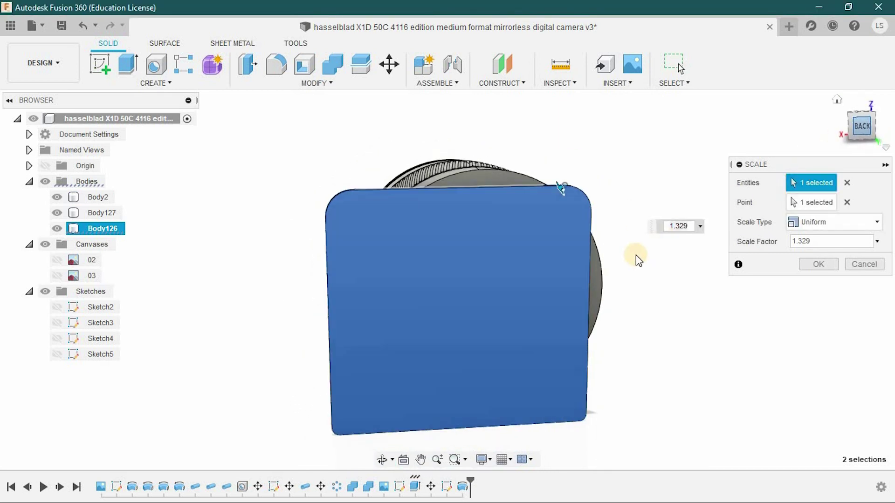
{"action": "middle_click_drag", "start_coordinate": [542, 164], "coordinate": [665, 349], "text": "shift"}
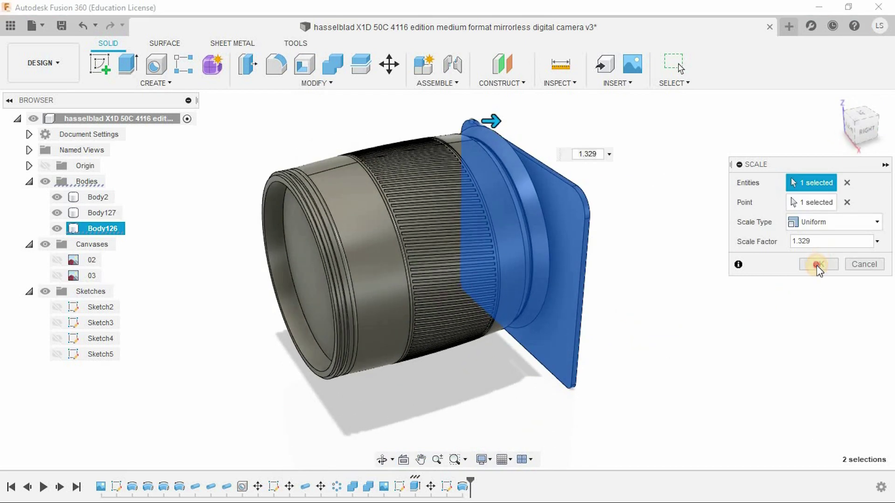
{"action": "left_click", "coordinate": [818, 264]}
Step: Hide the lens body and move the square plate -12.70 mm in X and 7.303 mm in Z to center it behind the disc
{"action": "middle_click_drag", "start_coordinate": [204, 310], "coordinate": [238, 298], "text": "shift"}
{"action": "left_click", "coordinate": [56, 229]}
{"action": "left_click", "coordinate": [57, 197]}
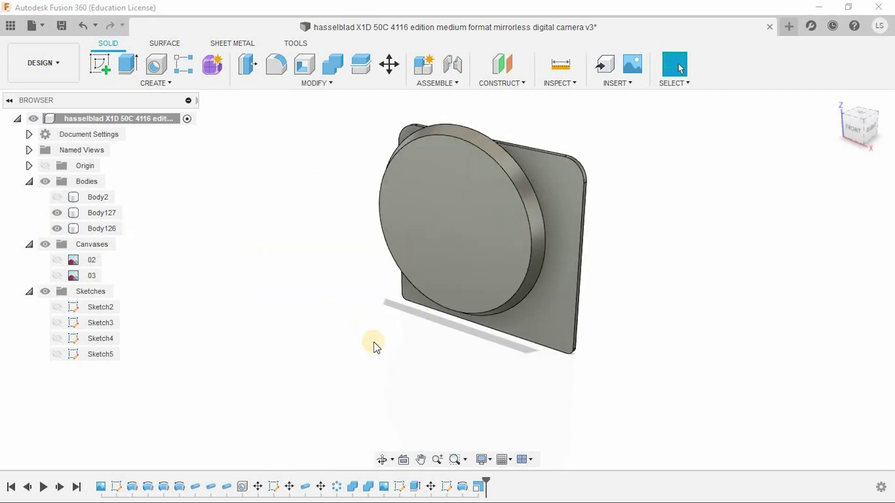
{"action": "middle_click_drag", "start_coordinate": [375, 345], "coordinate": [415, 328], "text": "shift"}
{"action": "left_click", "coordinate": [97, 229]}
{"action": "left_click", "coordinate": [859, 125]}
{"action": "left_click", "coordinate": [483, 459]}
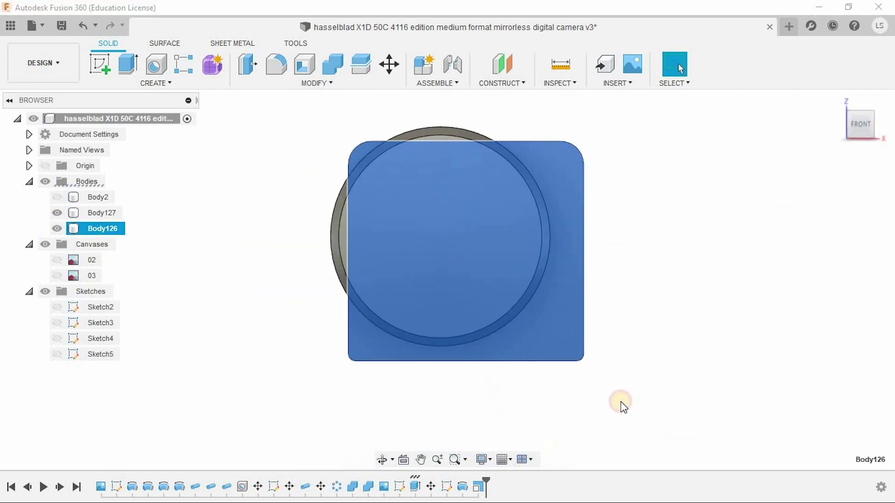
{"action": "left_click", "coordinate": [388, 66]}
{"action": "left_click_drag", "start_coordinate": [369, 354], "coordinate": [341, 332]}
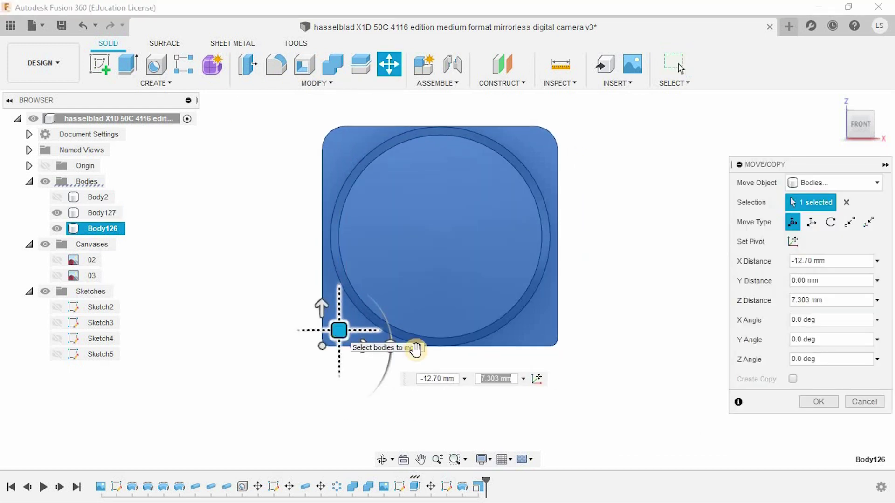
{"action": "key", "text": "Return"}
Step: Scale the square plate down uniformly so its width roughly matches the disc's outer diameter
{"action": "left_click", "coordinate": [107, 231]}
{"action": "left_click", "coordinate": [317, 83]}
{"action": "left_click", "coordinate": [278, 172]}
{"action": "middle_click_drag", "start_coordinate": [393, 254], "coordinate": [383, 313]}
{"action": "scroll", "coordinate": [383, 313], "scroll_direction": "up", "scroll_amount": 2}
{"action": "left_click_drag", "start_coordinate": [322, 128], "coordinate": [322, 128]}
{"action": "left_click", "coordinate": [806, 262]}
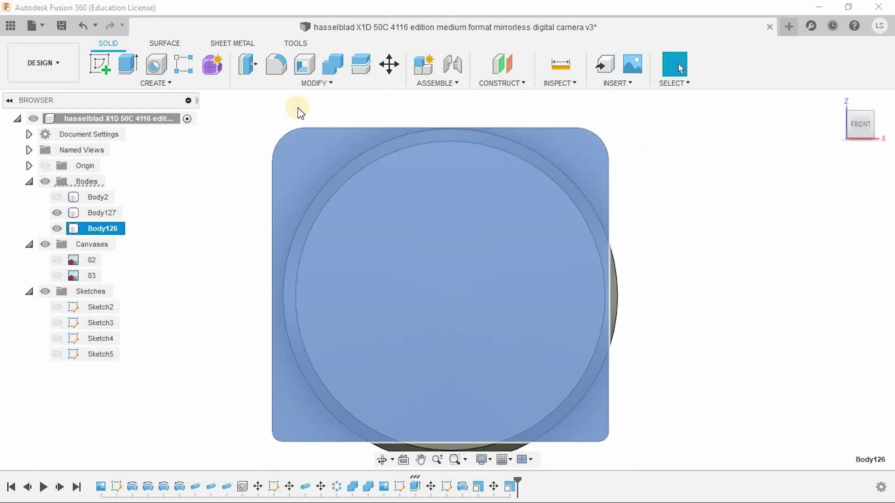
Step: Move the square plate about 3.125 mm in X and -1.458 mm in Z to line its sides up with the disc
{"action": "left_click", "coordinate": [274, 432]}
{"action": "key", "text": "m"}
{"action": "left_click_drag", "start_coordinate": [291, 431], "coordinate": [297, 433]}
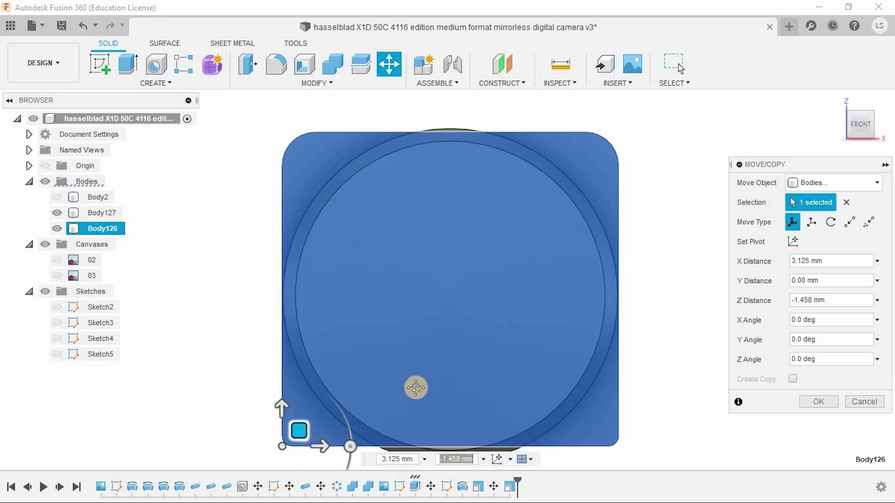
{"action": "middle_click_drag", "start_coordinate": [416, 388], "coordinate": [411, 361]}
{"action": "scroll", "coordinate": [282, 384], "scroll_direction": "up", "scroll_amount": 3}
{"action": "middle_click_drag", "start_coordinate": [278, 402], "coordinate": [306, 294]}
{"action": "left_click_drag", "start_coordinate": [305, 294], "coordinate": [306, 299]}
{"action": "key", "text": "Return"}
Step: Shift the square plate -2 mm in Z to center it vertically on the disc
{"action": "scroll", "coordinate": [453, 288], "scroll_direction": "down", "scroll_amount": 2}
{"action": "middle_click_drag", "start_coordinate": [536, 223], "coordinate": [461, 332]}
{"action": "scroll", "coordinate": [317, 360], "scroll_direction": "up", "scroll_amount": 3}
{"action": "middle_click_drag", "start_coordinate": [317, 360], "coordinate": [291, 359]}
{"action": "left_click_drag", "start_coordinate": [268, 328], "coordinate": [268, 336]}
{"action": "scroll", "coordinate": [355, 336], "scroll_direction": "down", "scroll_amount": 3}
{"action": "middle_click_drag", "start_coordinate": [461, 317], "coordinate": [424, 362]}
{"action": "scroll", "coordinate": [400, 385], "scroll_direction": "down", "scroll_amount": 1}
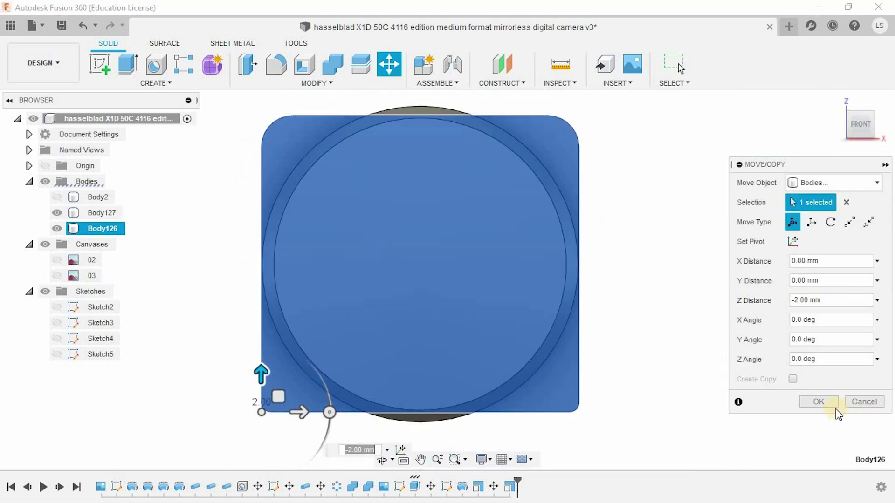
{"action": "left_click", "coordinate": [834, 410]}
{"action": "middle_click_drag", "start_coordinate": [643, 297], "coordinate": [624, 291], "text": "shift"}
Step: Move the square plate along the lens axis toward the revolved disc to close the gap between them
{"action": "right_click", "coordinate": [88, 227]}
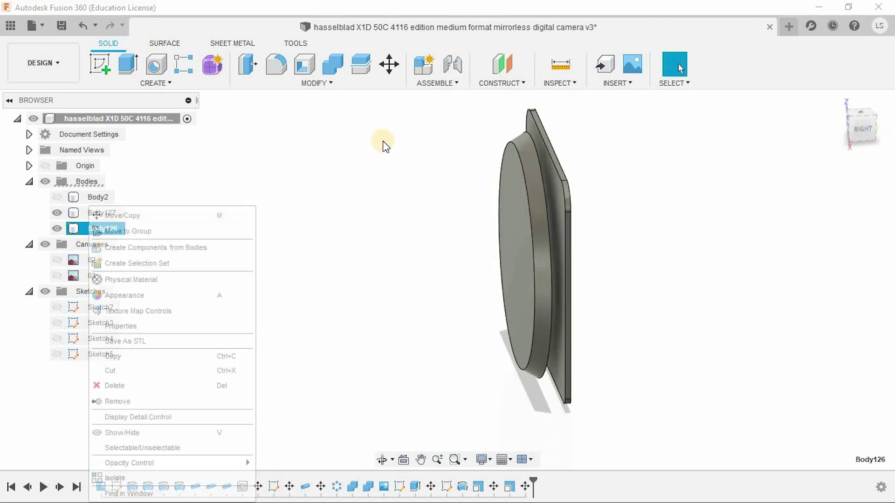
{"action": "left_click", "coordinate": [124, 227]}
{"action": "left_click", "coordinate": [389, 64]}
{"action": "left_click", "coordinate": [859, 128]}
{"action": "left_click_drag", "start_coordinate": [601, 460], "coordinate": [584, 461]}
{"action": "middle_click_drag", "start_coordinate": [584, 461], "coordinate": [576, 351]}
{"action": "scroll", "coordinate": [563, 355], "scroll_direction": "up", "scroll_amount": 4}
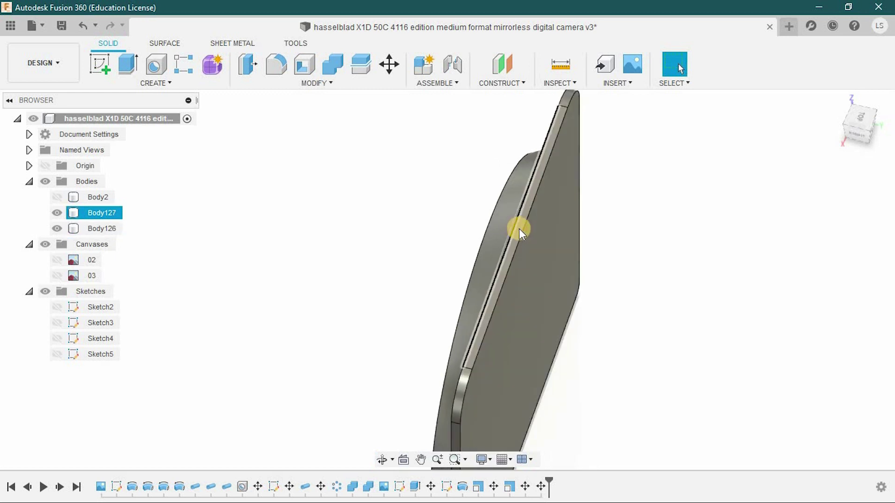
Step: Start a sketch on the narrow top edge face of the square plate and view it from above
{"action": "scroll", "coordinate": [519, 229], "scroll_direction": "up", "scroll_amount": 2}
{"action": "left_click", "coordinate": [519, 228]}
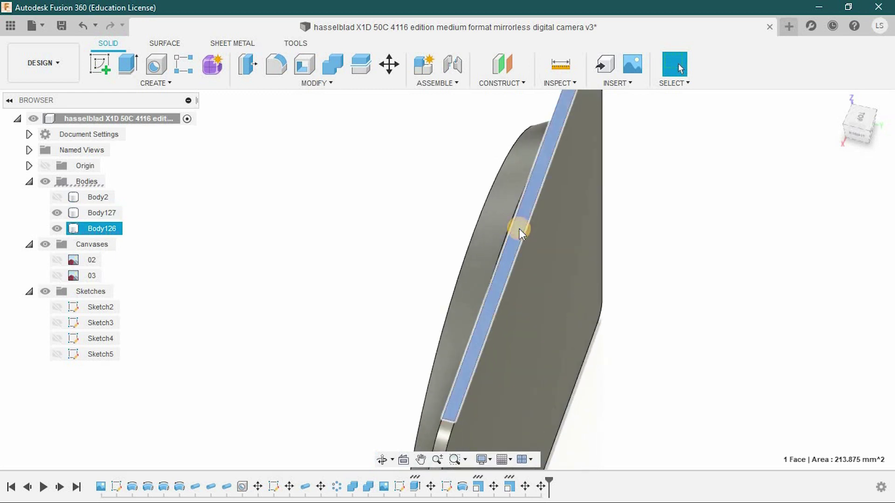
{"action": "left_click", "coordinate": [100, 60]}
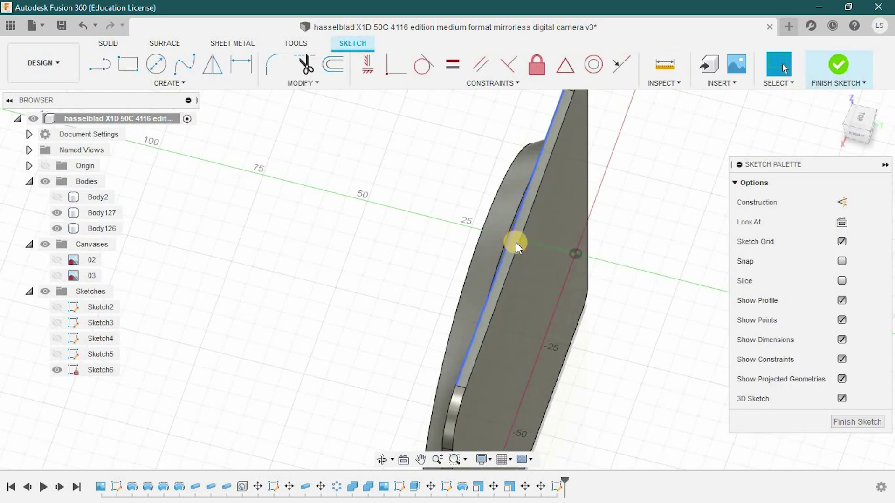
{"action": "left_click", "coordinate": [856, 143]}
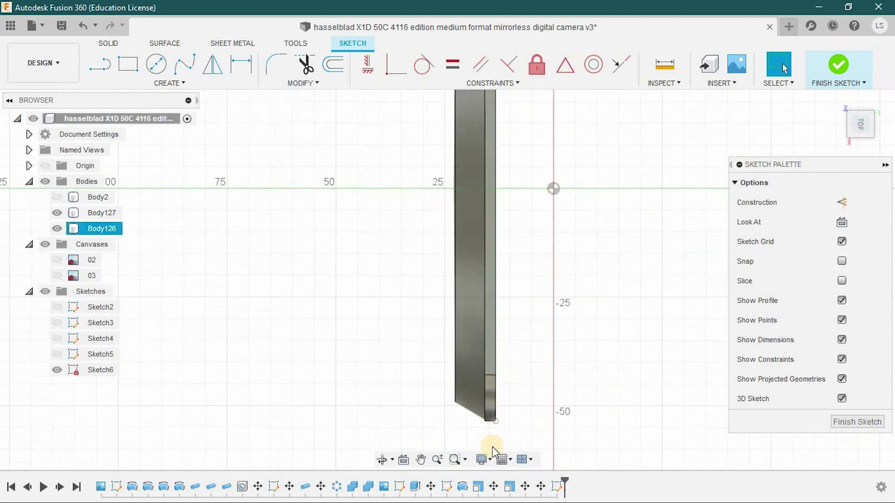
{"action": "left_click", "coordinate": [483, 460]}
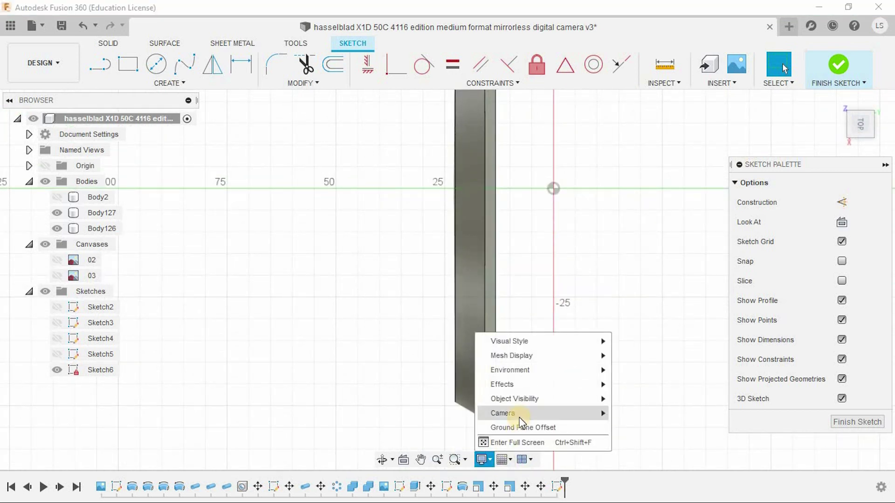
{"action": "left_click", "coordinate": [703, 288]}
{"action": "middle_click_drag", "start_coordinate": [512, 254], "coordinate": [473, 298]}
{"action": "scroll", "coordinate": [503, 265], "scroll_direction": "down", "scroll_amount": 3}
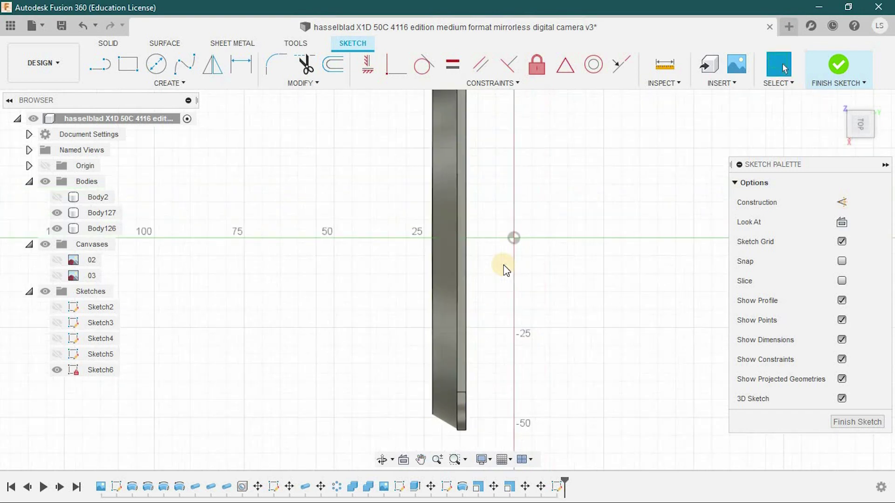
{"action": "middle_click_drag", "start_coordinate": [485, 267], "coordinate": [480, 274]}
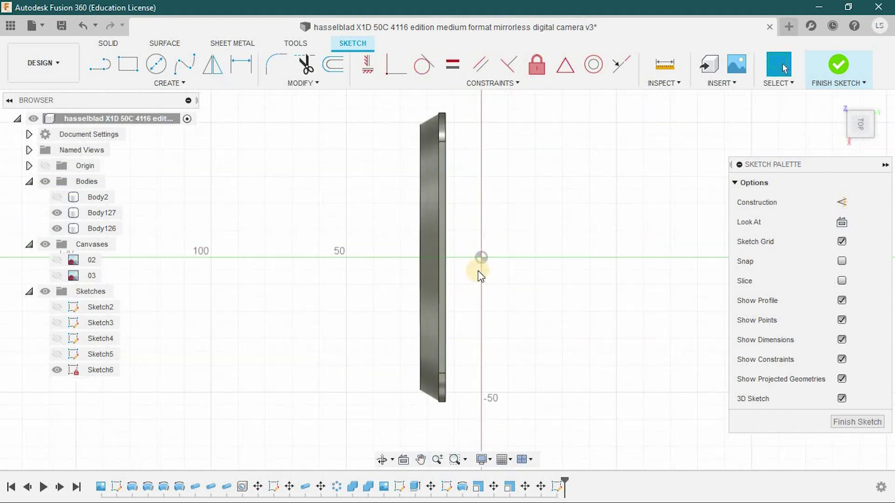
Step: Draw a circle about 36 mm in diameter, centered on the plate's front top edge and reaching its intersection with the disc, and finish the sketch
{"action": "left_click", "coordinate": [152, 67]}
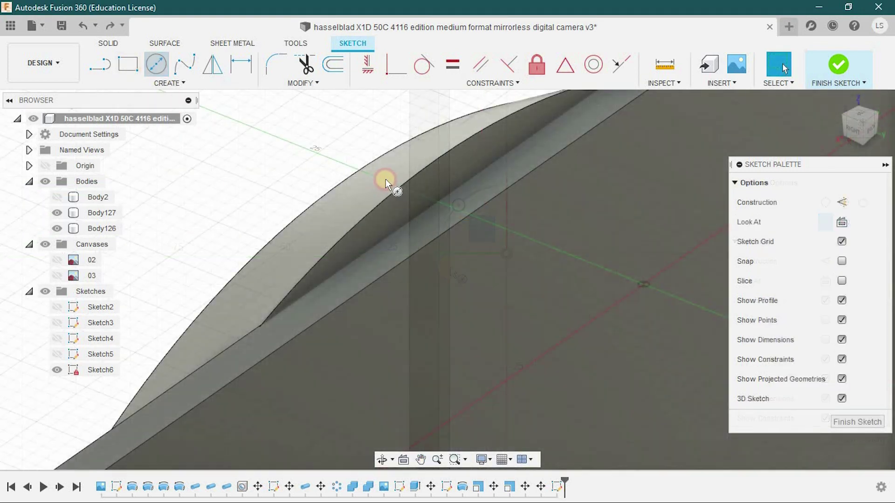
{"action": "middle_click_drag", "start_coordinate": [385, 179], "coordinate": [459, 185]}
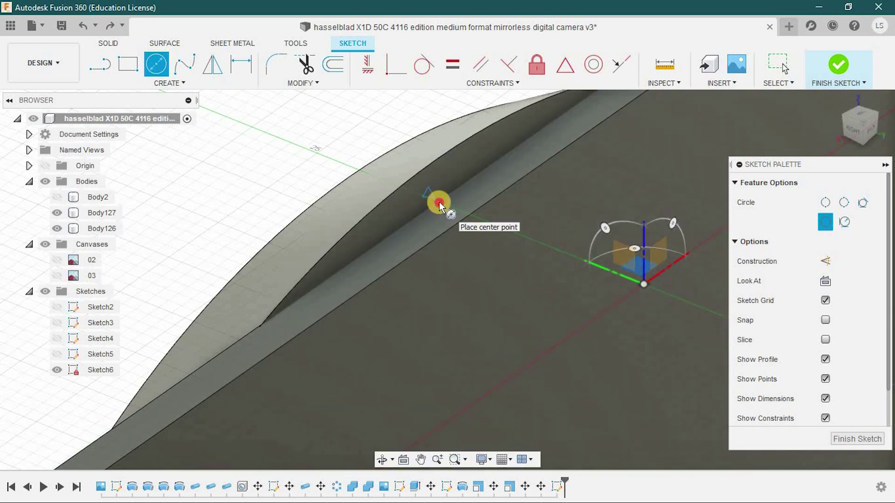
{"action": "left_click", "coordinate": [439, 203]}
{"action": "scroll", "coordinate": [261, 326], "scroll_direction": "up", "scroll_amount": 2}
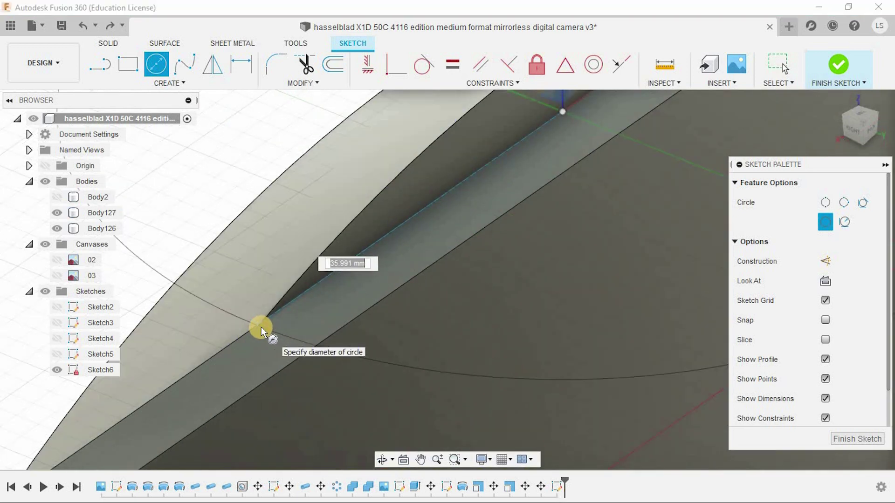
{"action": "scroll", "coordinate": [261, 326], "scroll_direction": "up", "scroll_amount": 2}
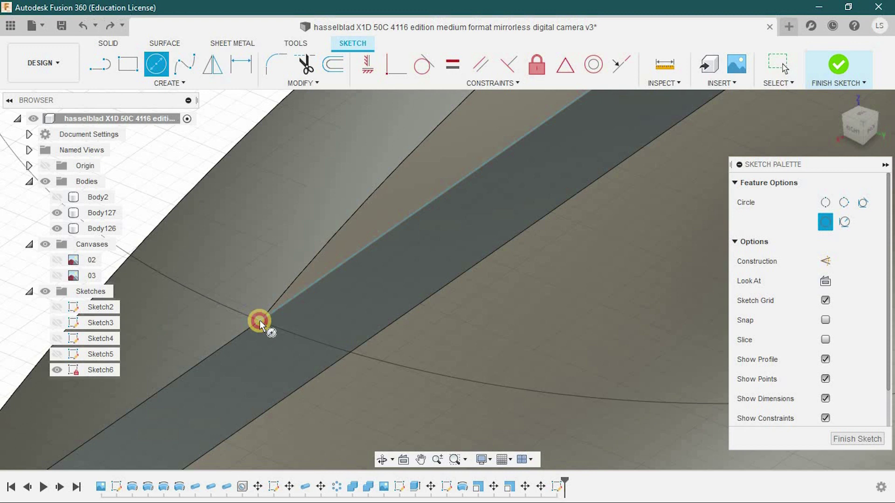
{"action": "left_click", "coordinate": [259, 320]}
{"action": "scroll", "coordinate": [259, 320], "scroll_direction": "down", "scroll_amount": 3}
{"action": "left_click", "coordinate": [838, 63]}
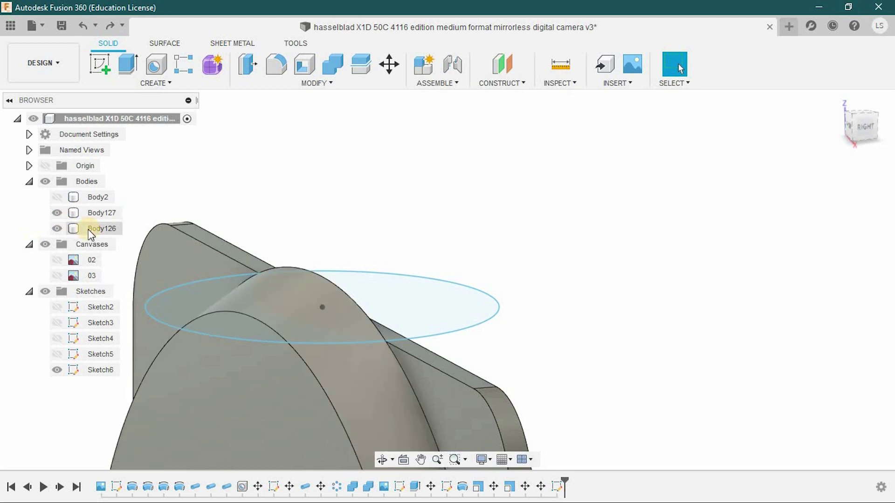
Step: Hide the square plate and extrude all three circle profiles 7 mm upward as a cut to trim the disc's top
{"action": "left_click", "coordinate": [57, 229]}
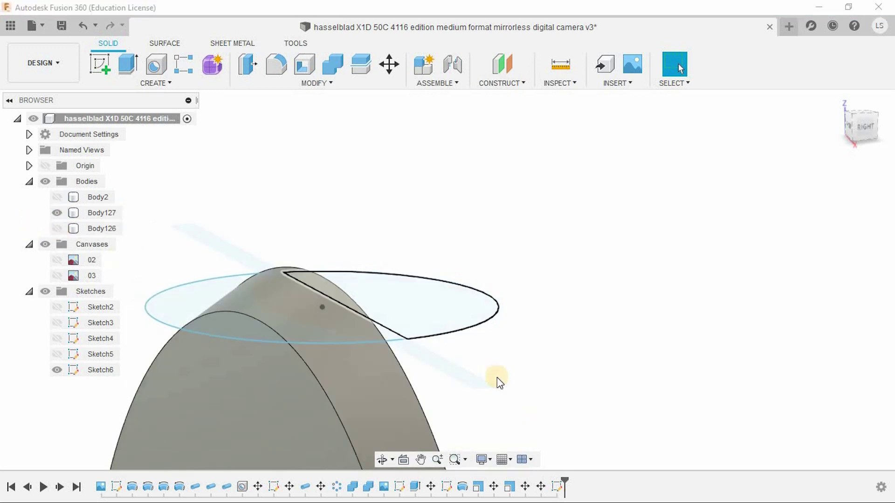
{"action": "mouse_move", "coordinate": [500, 382]}
{"action": "middle_mouse_down", "text": "shift"}
{"action": "mouse_move", "coordinate": [459, 372]}
{"action": "mouse_move", "coordinate": [467, 362]}
{"action": "mouse_move", "coordinate": [478, 374]}
{"action": "mouse_move", "coordinate": [477, 325]}
{"action": "mouse_move", "coordinate": [434, 313]}
{"action": "middle_mouse_up", "text": "shift"}
{"action": "left_click", "coordinate": [433, 314]}
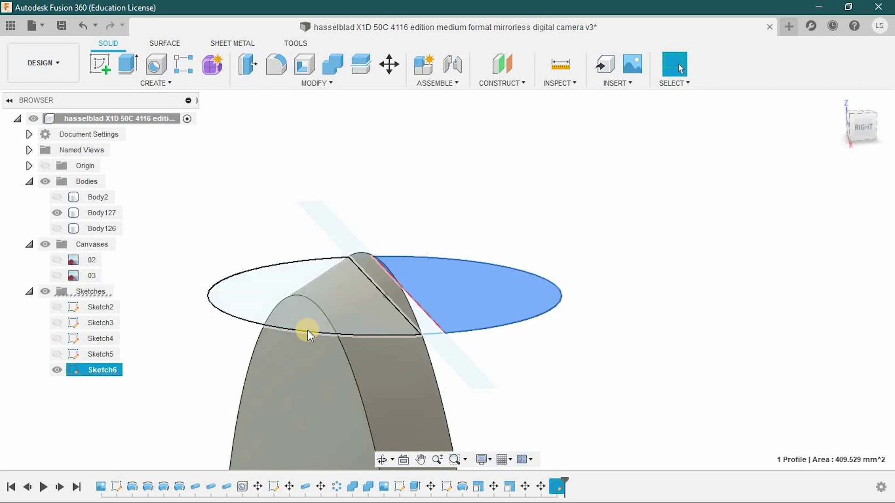
{"action": "left_click", "coordinate": [390, 320]}
{"action": "left_click", "coordinate": [369, 324]}
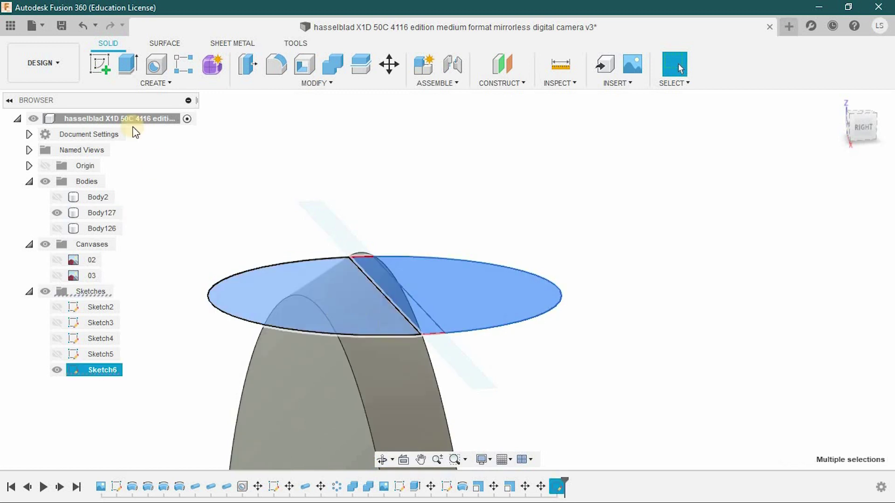
{"action": "left_click", "coordinate": [128, 64]}
{"action": "left_click_drag", "start_coordinate": [300, 287], "coordinate": [307, 224]}
{"action": "left_click", "coordinate": [670, 294]}
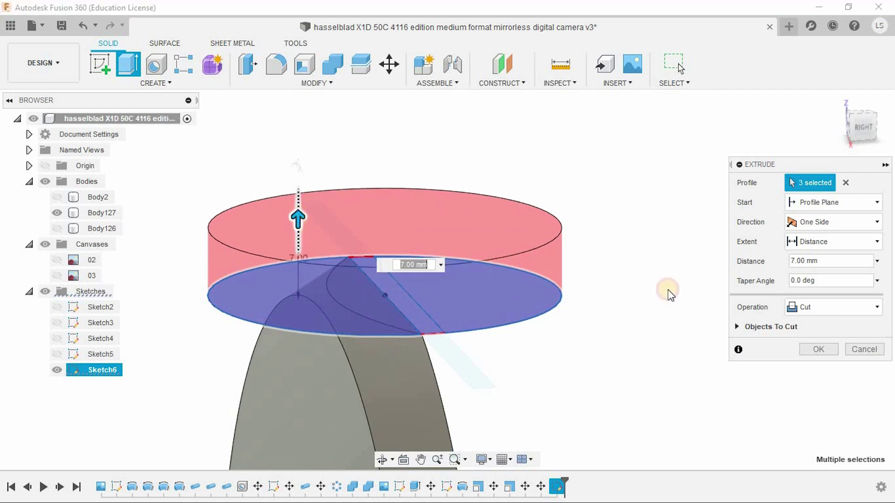
{"action": "left_click", "coordinate": [824, 355]}
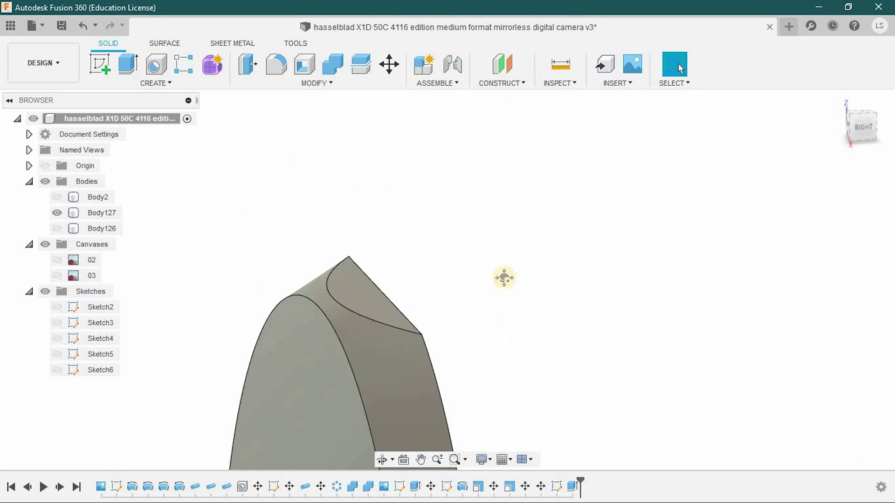
Step: Show the square plate and lens body and examine how the trimmed disc fits between them
{"action": "middle_click_drag", "start_coordinate": [503, 278], "coordinate": [261, 294], "text": "shift"}
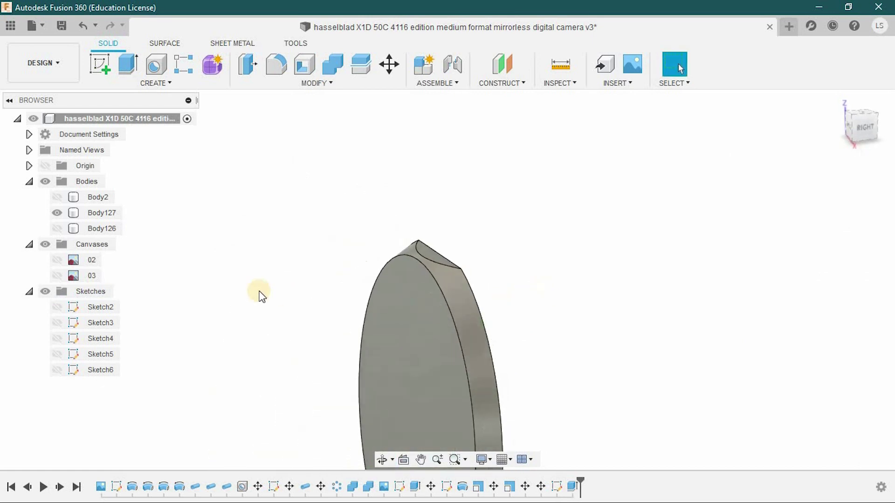
{"action": "left_click", "coordinate": [55, 228]}
{"action": "left_click", "coordinate": [57, 197]}
{"action": "scroll", "coordinate": [258, 254], "scroll_direction": "down", "scroll_amount": 2}
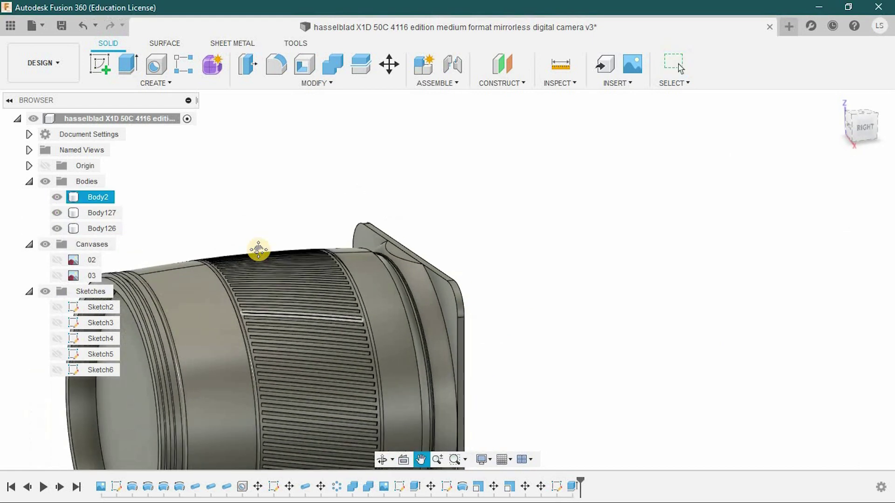
{"action": "middle_click_drag", "start_coordinate": [258, 250], "coordinate": [233, 146]}
{"action": "middle_click_drag", "start_coordinate": [485, 277], "coordinate": [510, 307], "text": "shift"}
{"action": "scroll", "coordinate": [469, 350], "scroll_direction": "up", "scroll_amount": 2}
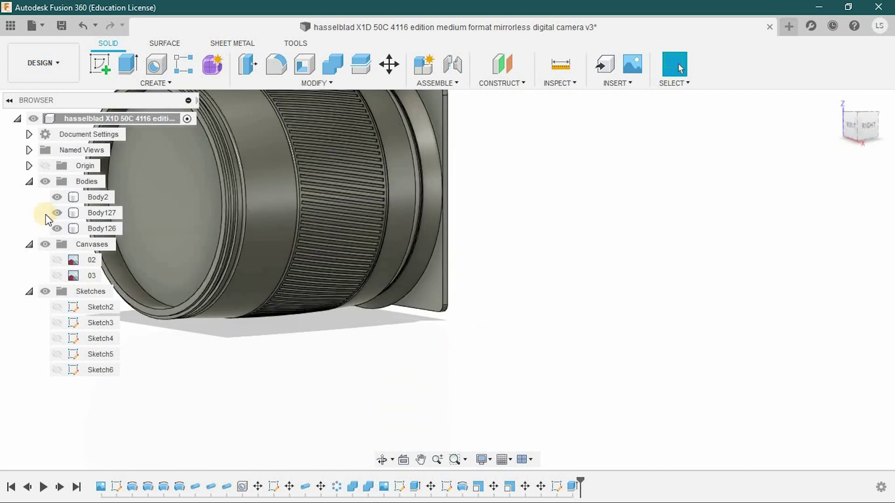
Step: Hide the lens body and start a sketch on the square plate's bottom edge face
{"action": "left_click", "coordinate": [57, 197]}
{"action": "middle_click_drag", "start_coordinate": [372, 365], "coordinate": [374, 264], "text": "shift"}
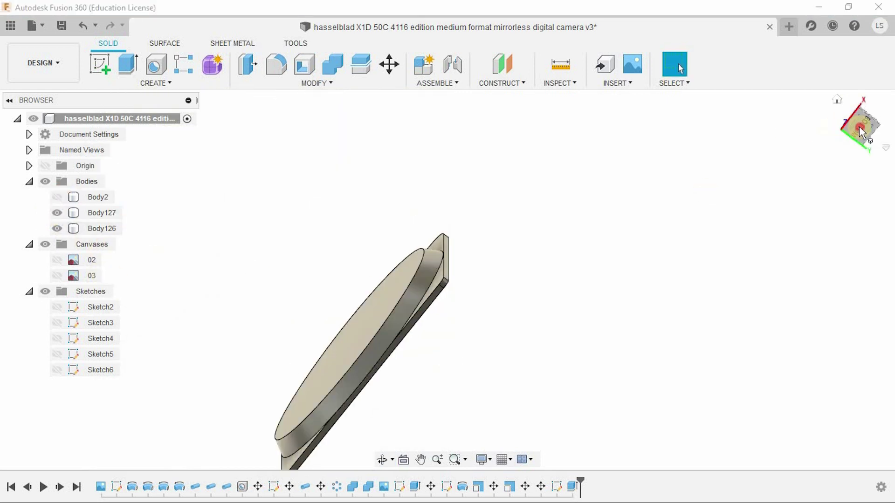
{"action": "left_click", "coordinate": [859, 128]}
{"action": "middle_click_drag", "start_coordinate": [573, 351], "coordinate": [546, 304], "text": "shift"}
{"action": "scroll", "coordinate": [412, 197], "scroll_direction": "up", "scroll_amount": 5}
{"action": "left_click", "coordinate": [412, 197]}
{"action": "left_click", "coordinate": [101, 69]}
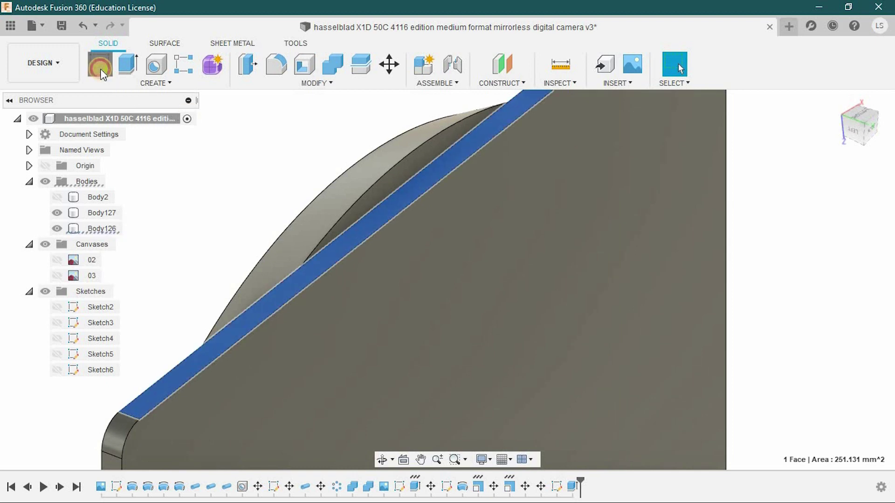
Step: Draw a circle centered on the plate's bottom edge, reaching the point where the disc meets the plate
{"action": "left_click", "coordinate": [156, 64]}
{"action": "scroll", "coordinate": [296, 138], "scroll_direction": "up", "scroll_amount": 2}
{"action": "left_click", "coordinate": [415, 193]}
{"action": "scroll", "coordinate": [285, 286], "scroll_direction": "up", "scroll_amount": 2}
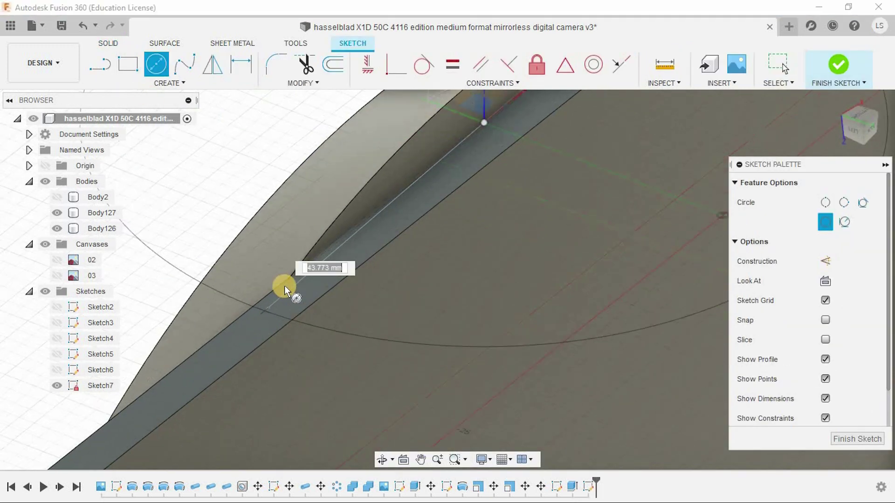
{"action": "scroll", "coordinate": [285, 286], "scroll_direction": "up", "scroll_amount": 1}
{"action": "left_click", "coordinate": [296, 267]}
{"action": "key", "text": "Escape"}
{"action": "scroll", "coordinate": [567, 227], "scroll_direction": "down", "scroll_amount": 4}
Step: Hide the square plate and cut-extrude the two selected circle profiles outward to trim the disc's bottom bulge
{"action": "left_click", "coordinate": [531, 214]}
{"action": "left_click", "coordinate": [453, 188]}
{"action": "middle_click_drag", "start_coordinate": [454, 189], "coordinate": [88, 241], "text": "shift"}
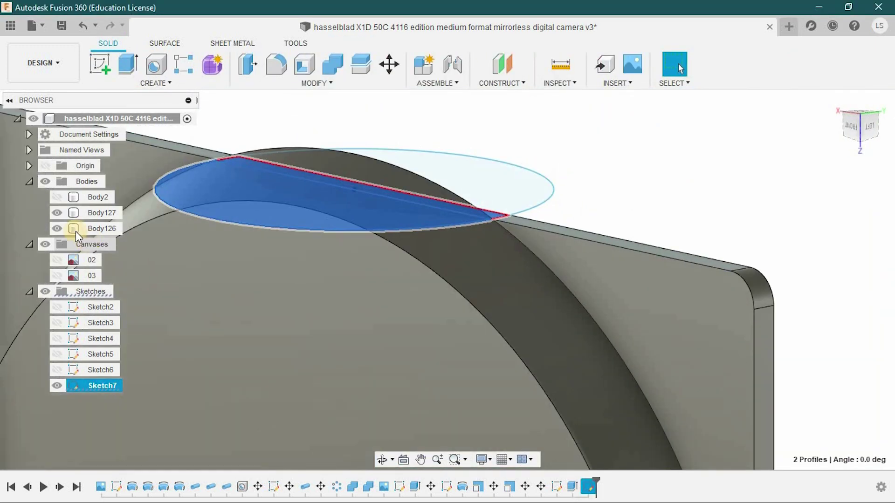
{"action": "left_click", "coordinate": [57, 228]}
{"action": "left_click", "coordinate": [127, 63]}
{"action": "left_click_drag", "start_coordinate": [286, 186], "coordinate": [286, 104]}
{"action": "left_click", "coordinate": [815, 351]}
{"action": "scroll", "coordinate": [545, 289], "scroll_direction": "down", "scroll_amount": 3}
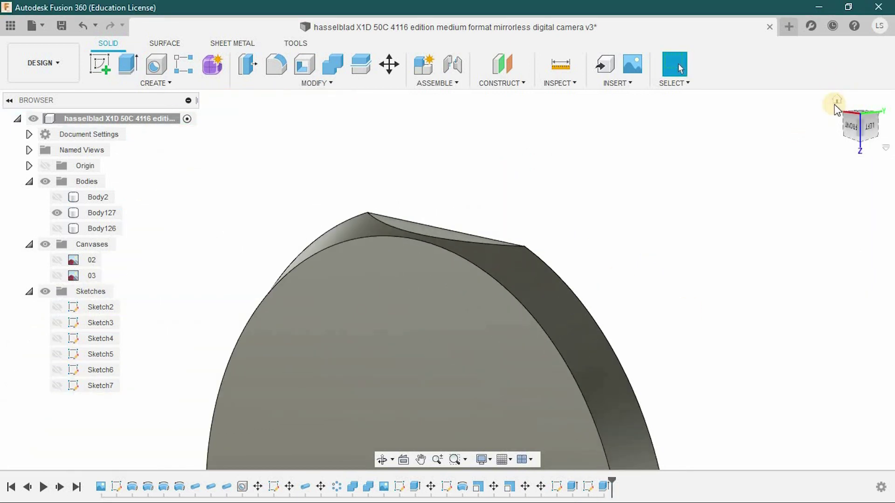
Step: Make the square plate and lens body visible together with the disc trimmed at both ends
{"action": "left_click", "coordinate": [57, 229]}
{"action": "left_click", "coordinate": [56, 197]}
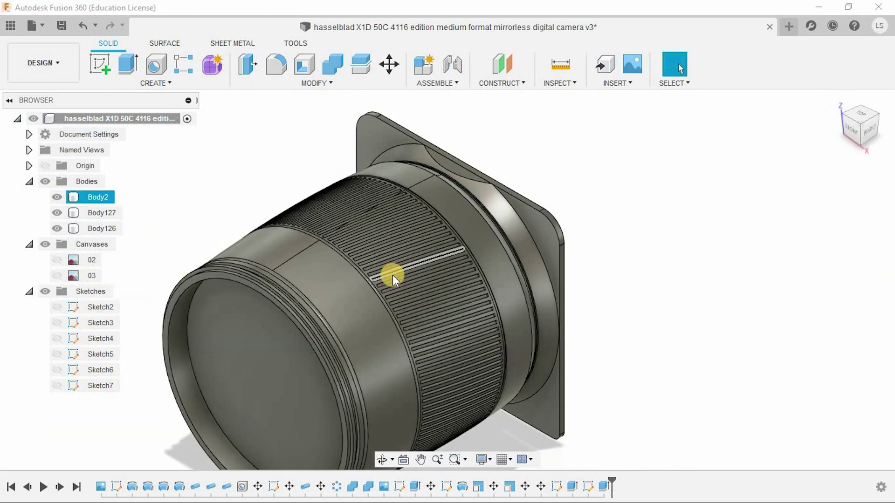
{"action": "middle_click_drag", "start_coordinate": [394, 273], "coordinate": [548, 328], "text": "shift"}
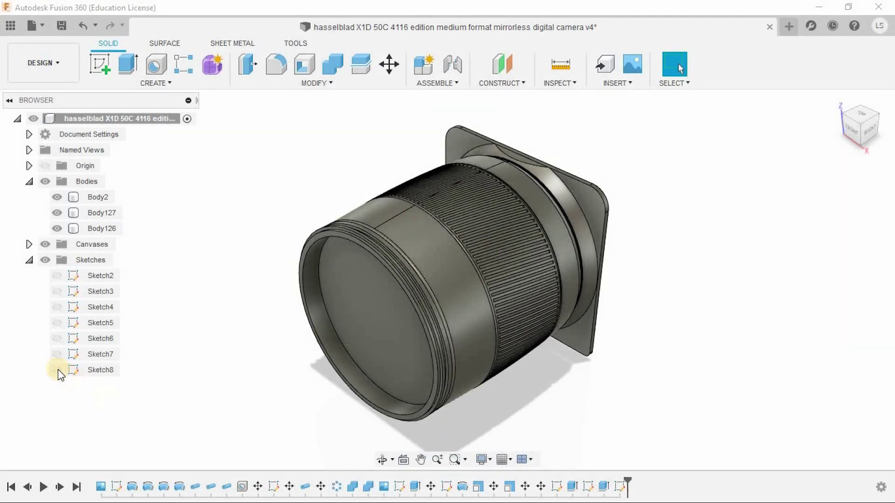
Step: Show Sketch8 and move all its circles -16 mm in Z onto the front face of the square plate
{"action": "left_click", "coordinate": [57, 369]}
{"action": "left_click", "coordinate": [444, 412]}
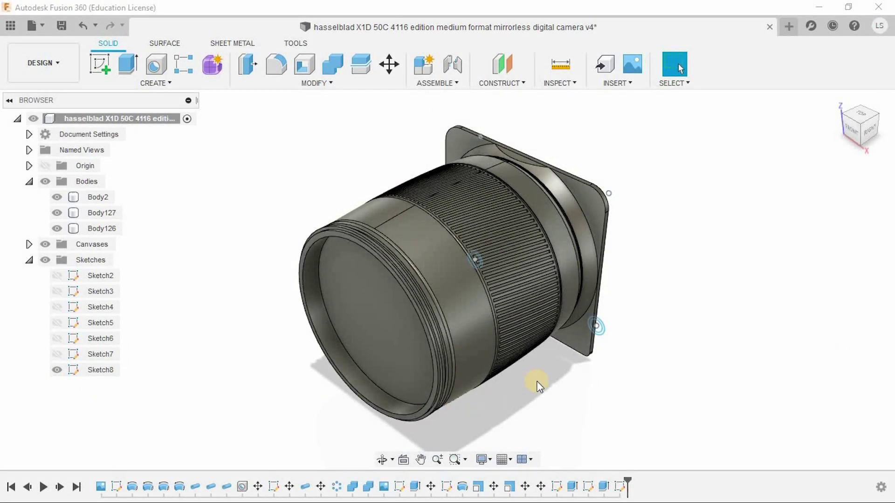
{"action": "middle_click_drag", "start_coordinate": [544, 371], "coordinate": [572, 125], "text": "shift"}
{"action": "left_click_drag", "start_coordinate": [570, 119], "coordinate": [636, 345]}
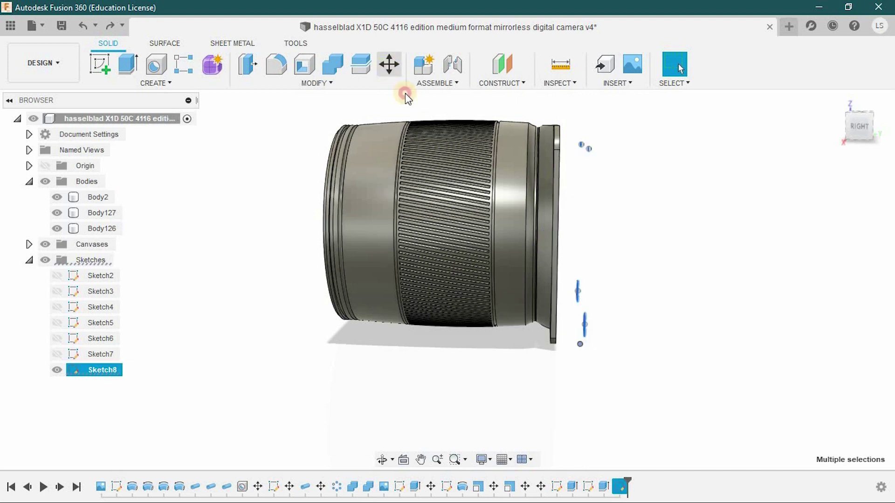
{"action": "left_click", "coordinate": [390, 66]}
{"action": "scroll", "coordinate": [598, 350], "scroll_direction": "up", "scroll_amount": 3}
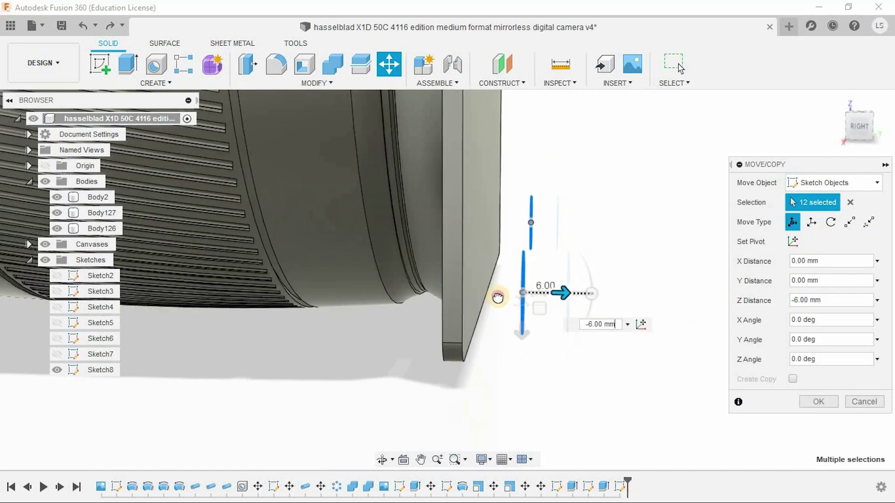
{"action": "scroll", "coordinate": [503, 339], "scroll_direction": "up", "scroll_amount": 6}
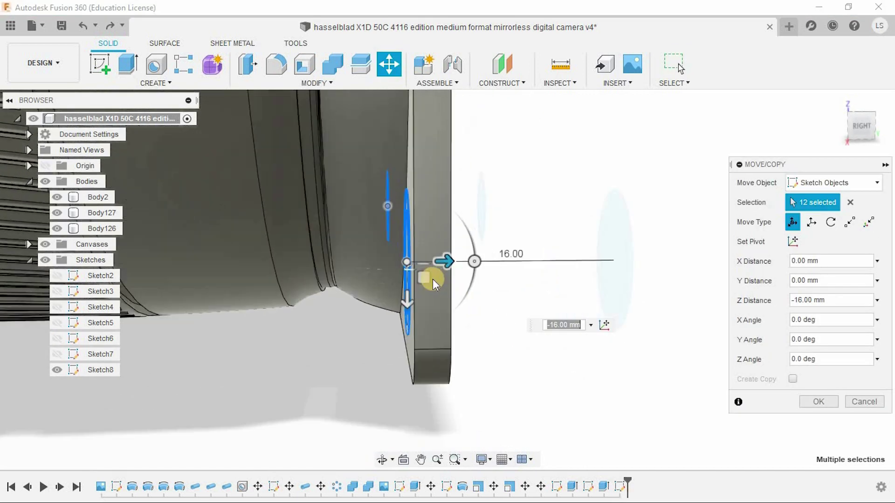
{"action": "left_click_drag", "start_coordinate": [411, 240], "coordinate": [414, 239]}
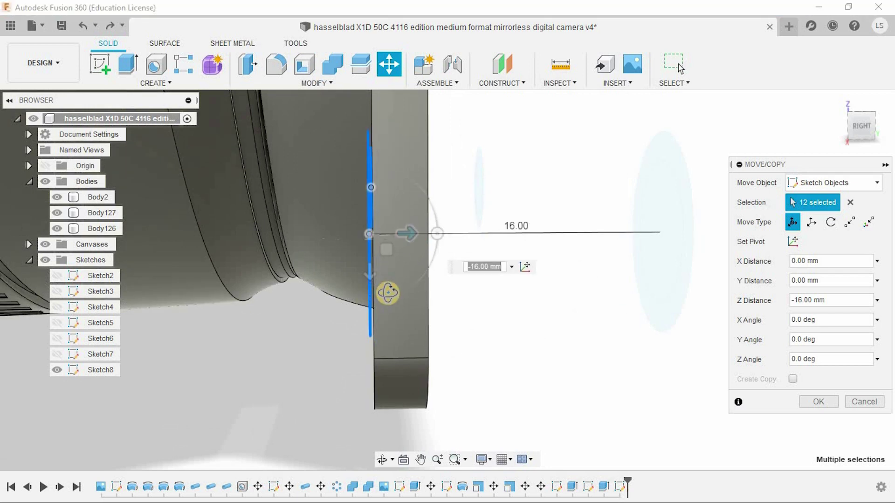
{"action": "mouse_move", "coordinate": [385, 293]}
{"action": "middle_mouse_down", "text": "shift"}
{"action": "mouse_move", "coordinate": [367, 303]}
{"action": "mouse_move", "coordinate": [383, 305]}
{"action": "middle_mouse_up", "text": "shift"}
{"action": "middle_click_drag", "start_coordinate": [383, 305], "coordinate": [402, 300], "text": "shift"}
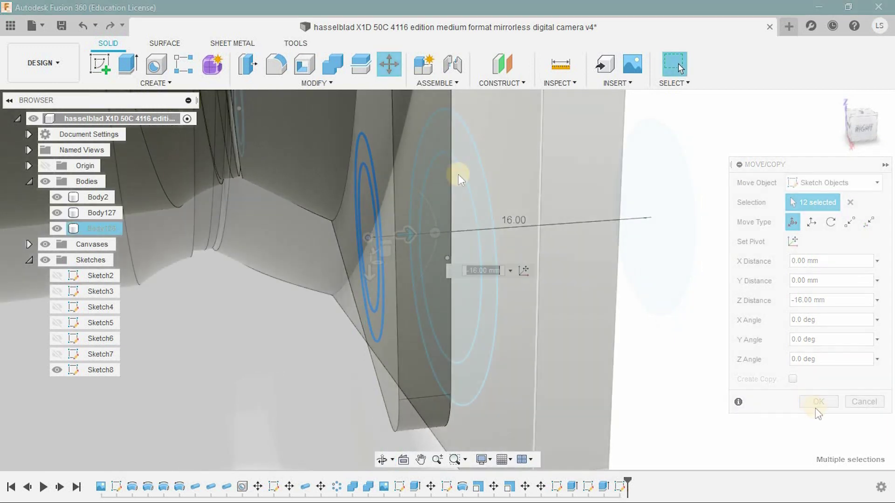
{"action": "left_click", "coordinate": [817, 403]}
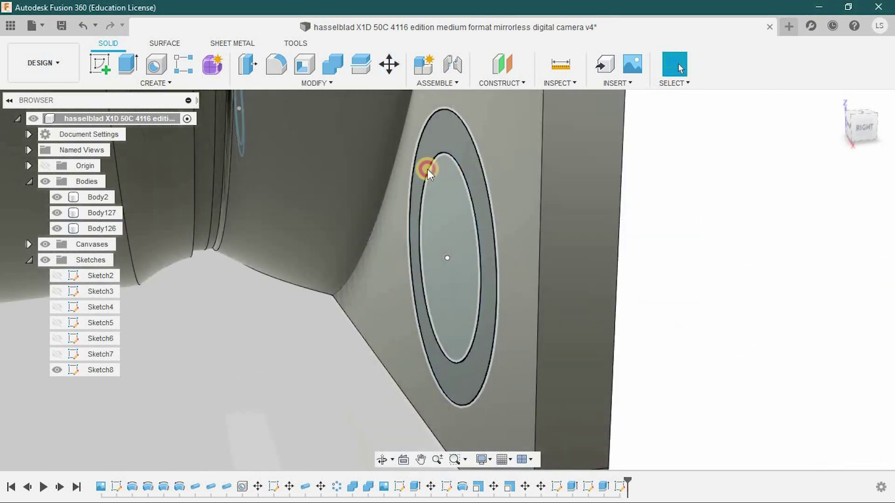
Step: Extrude the ring profile at the plate's lower-right corner -0.50 mm with a -75 deg taper, using the Join operation
{"action": "left_click", "coordinate": [427, 170]}
{"action": "left_click", "coordinate": [124, 64]}
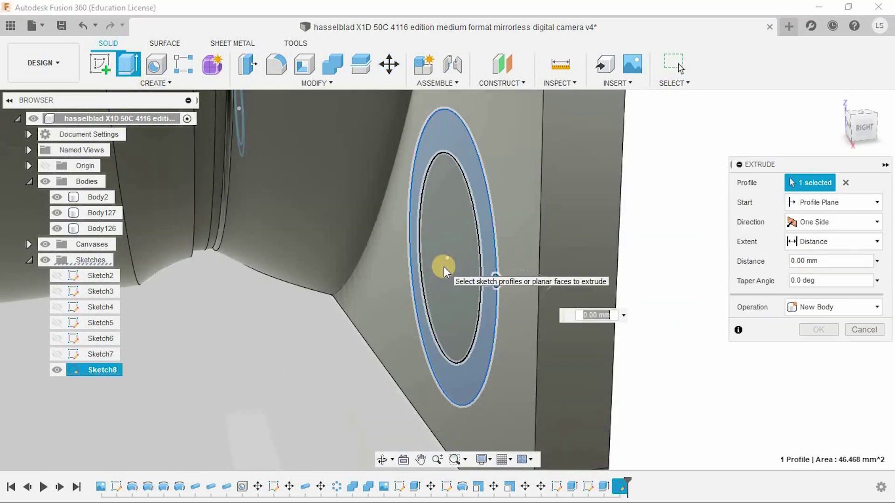
{"action": "type", "text": "1"}
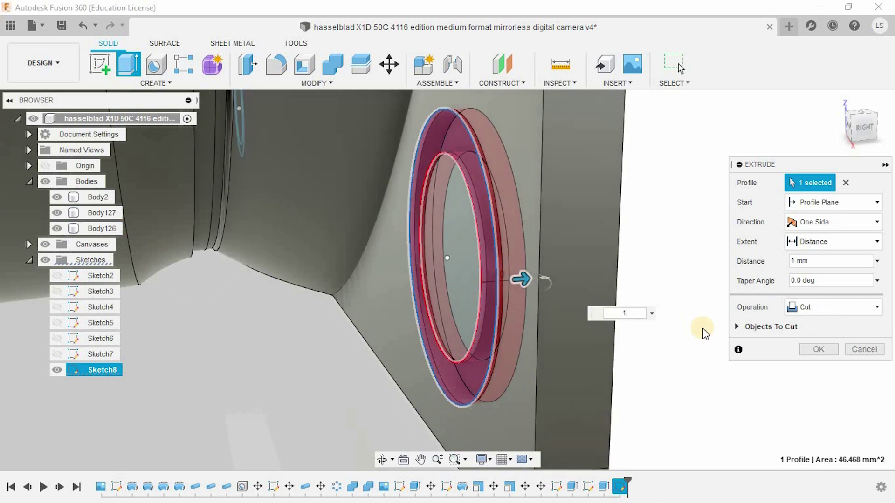
{"action": "left_click", "coordinate": [791, 316]}
{"action": "left_click", "coordinate": [800, 325]}
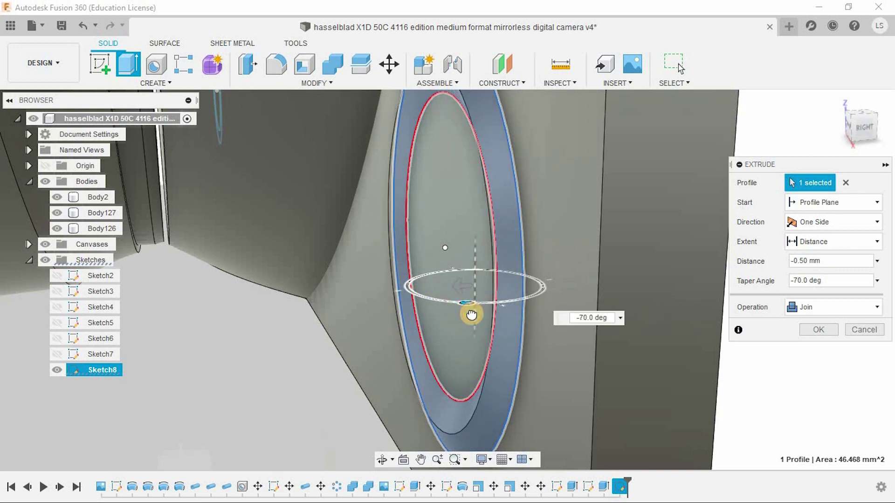
{"action": "scroll", "coordinate": [477, 313], "scroll_direction": "down", "scroll_amount": 3}
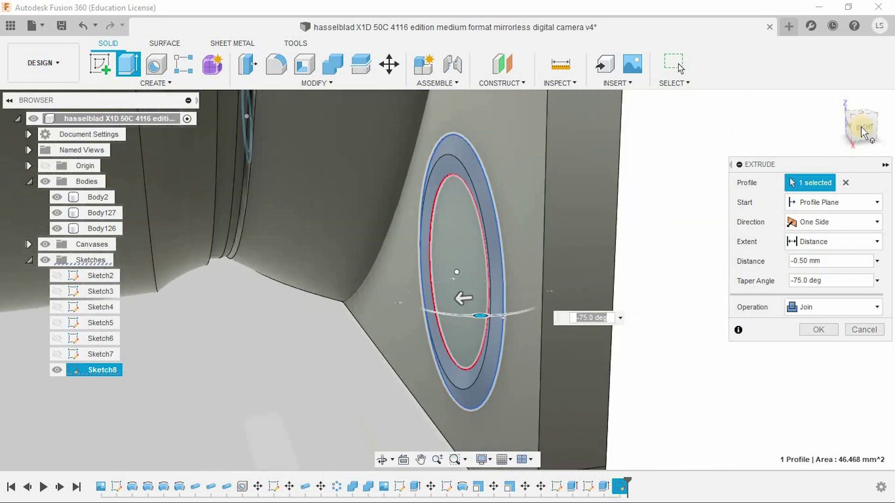
{"action": "middle_click_drag", "start_coordinate": [707, 197], "coordinate": [624, 255], "text": "shift"}
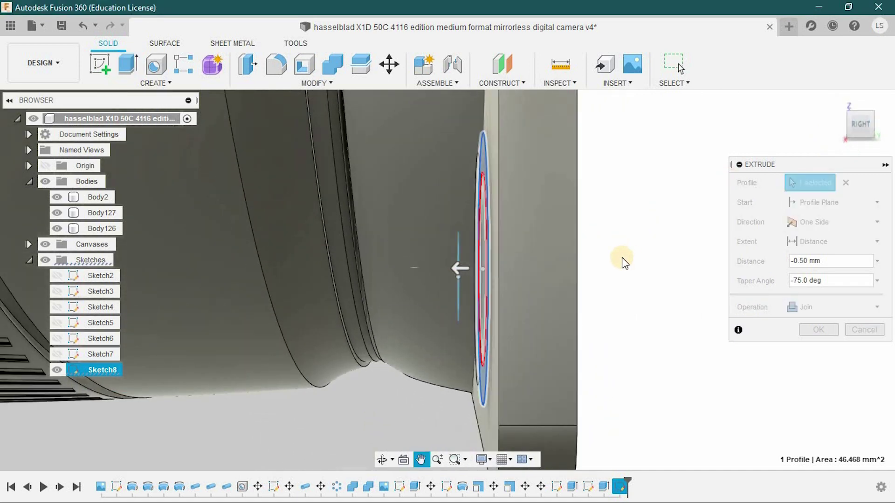
{"action": "scroll", "coordinate": [617, 262], "scroll_direction": "up", "scroll_amount": 2}
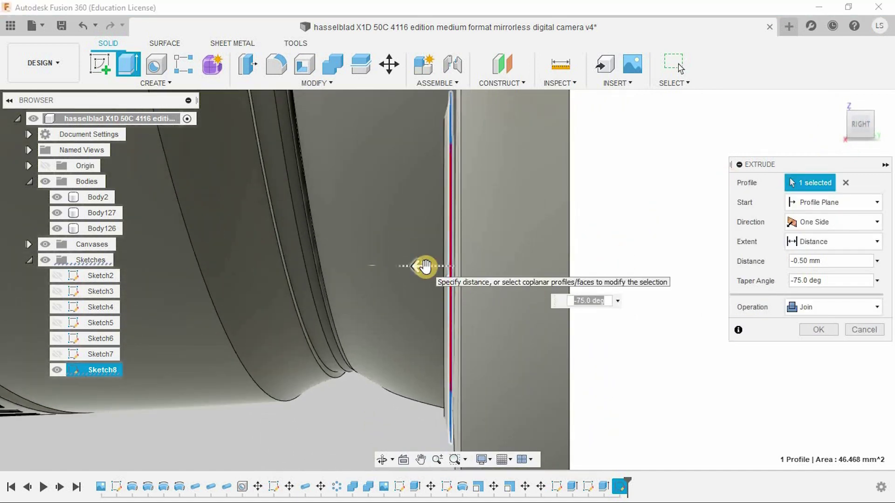
{"action": "left_click", "coordinate": [819, 330]}
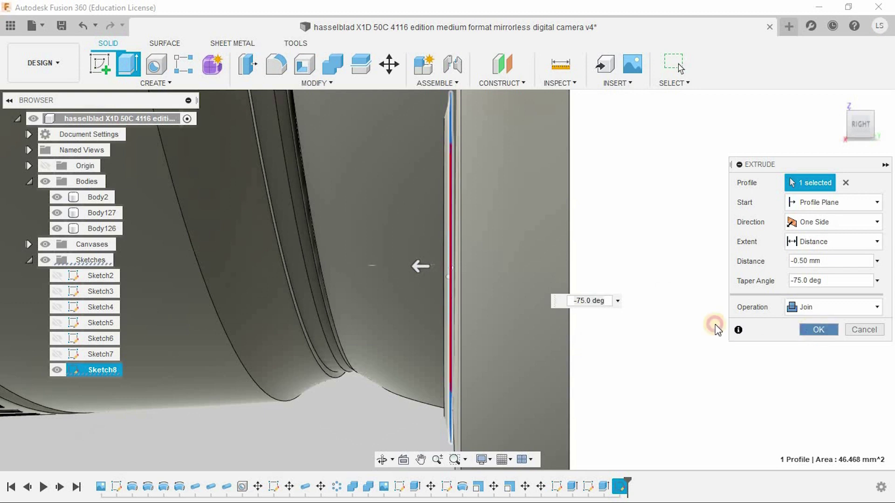
{"action": "middle_click_drag", "start_coordinate": [715, 325], "coordinate": [645, 331], "text": "shift"}
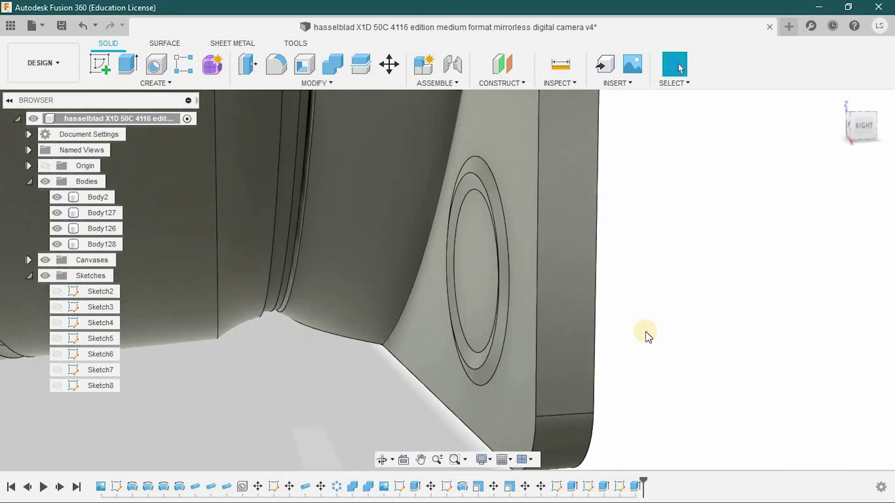
Step: Show Sketch8 and extrude the circle inside the lower-right ring -2.00 mm outward as a new body
{"action": "scroll", "coordinate": [645, 331], "scroll_direction": "down", "scroll_amount": 2}
{"action": "scroll", "coordinate": [648, 330], "scroll_direction": "down", "scroll_amount": 2}
{"action": "middle_click_drag", "start_coordinate": [670, 334], "coordinate": [626, 339], "text": "shift"}
{"action": "scroll", "coordinate": [543, 312], "scroll_direction": "up", "scroll_amount": 3}
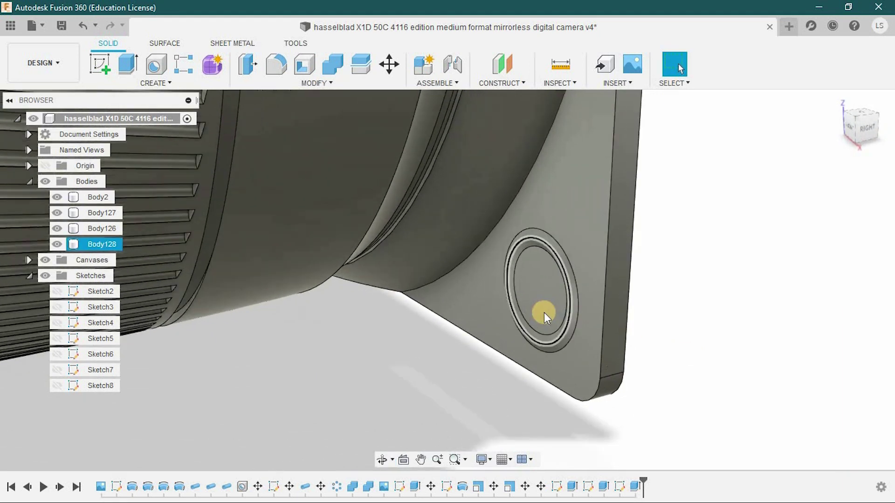
{"action": "left_click", "coordinate": [58, 386]}
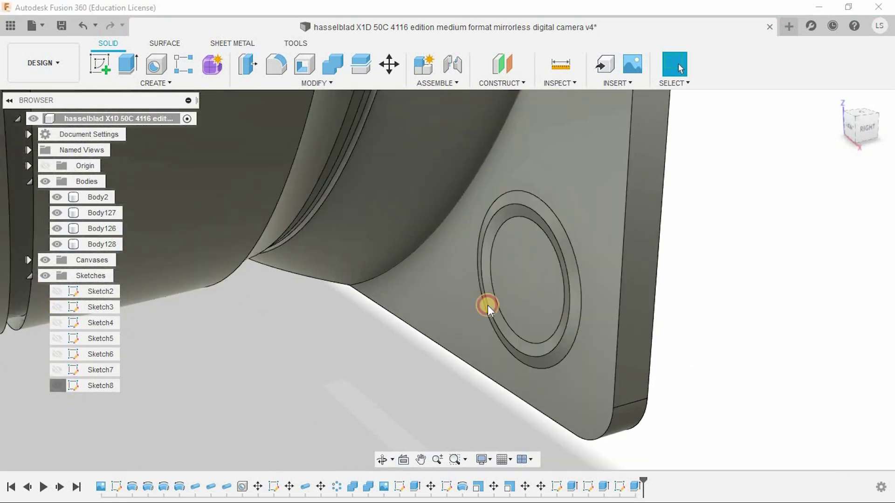
{"action": "left_click", "coordinate": [540, 277]}
{"action": "left_click", "coordinate": [130, 65]}
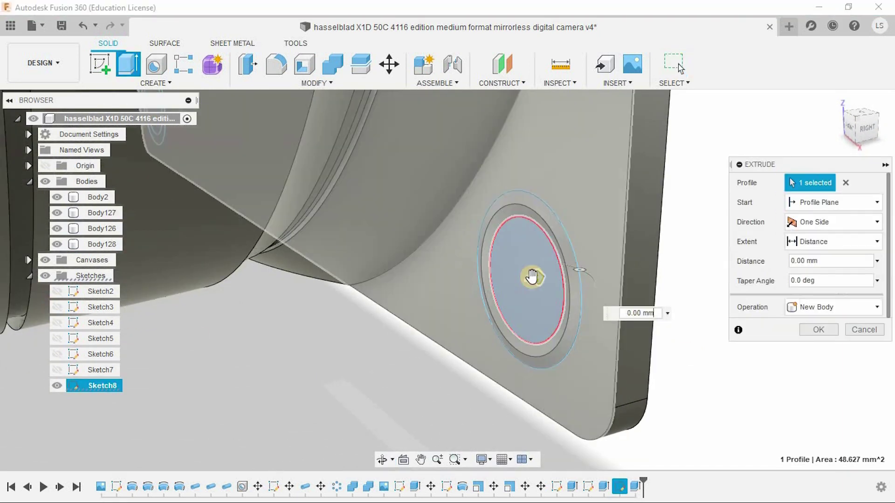
{"action": "scroll", "coordinate": [528, 284], "scroll_direction": "up", "scroll_amount": 3}
{"action": "left_click_drag", "start_coordinate": [535, 282], "coordinate": [474, 292]}
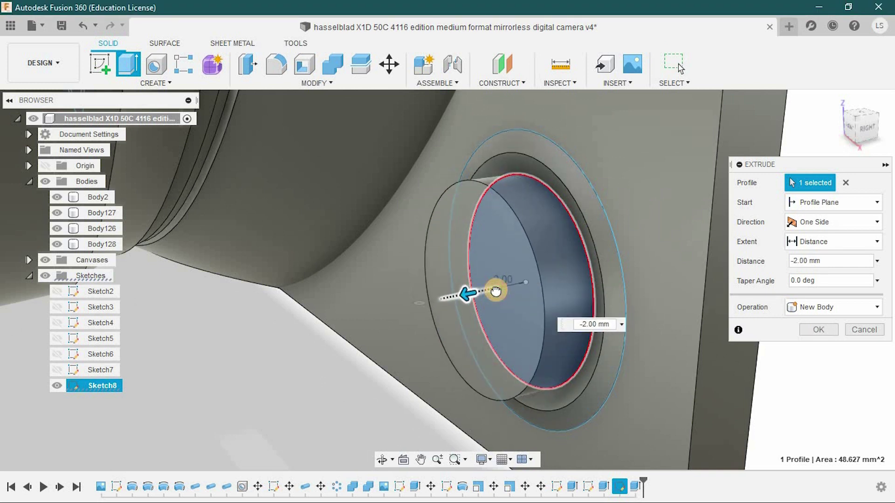
{"action": "left_click", "coordinate": [818, 330]}
Step: Fillet the front edge of the extruded round button with a 0.50 mm radius
{"action": "left_click", "coordinate": [524, 227]}
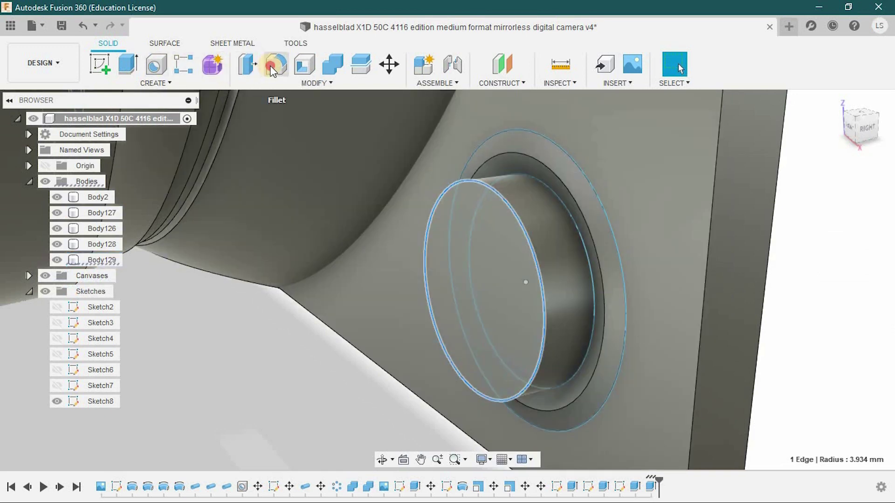
{"action": "left_click", "coordinate": [272, 65]}
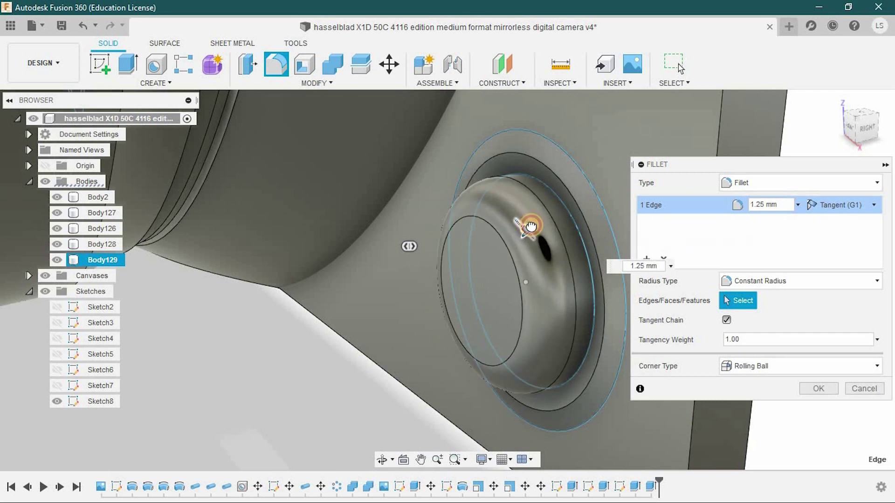
{"action": "left_click_drag", "start_coordinate": [530, 227], "coordinate": [534, 225]}
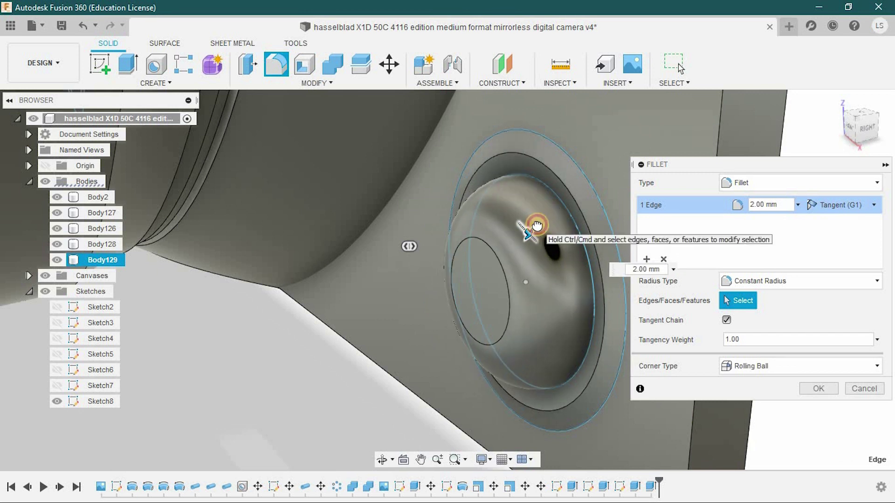
{"action": "left_click_drag", "start_coordinate": [524, 226], "coordinate": [528, 224]}
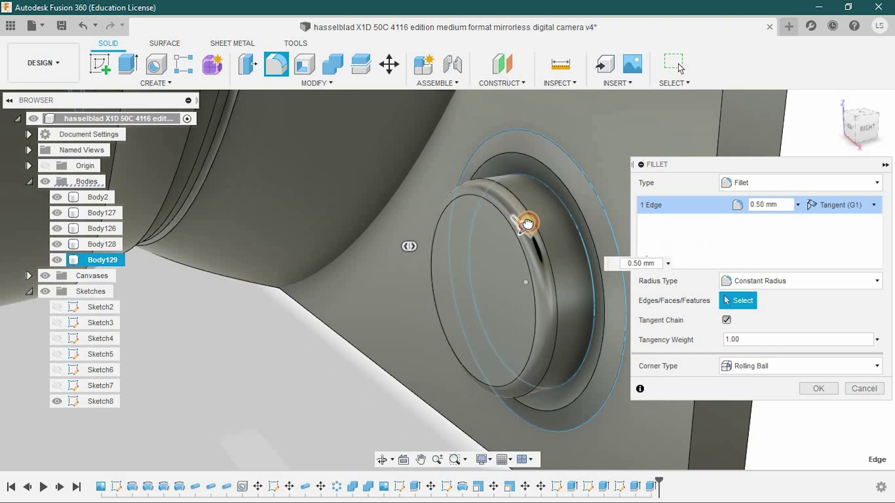
{"action": "left_click", "coordinate": [820, 389]}
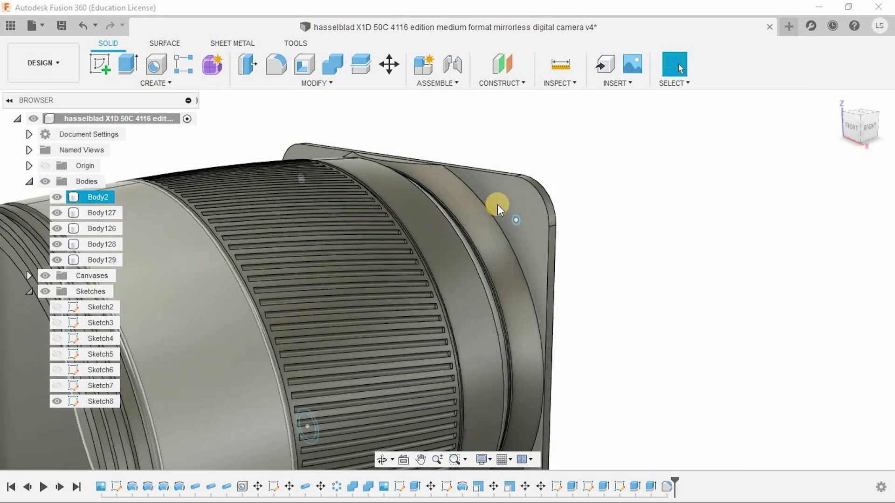
Step: Cut-extrude the small circle at the plate's upper-right corner 1 mm into the plate
{"action": "scroll", "coordinate": [497, 204], "scroll_direction": "up", "scroll_amount": 5}
{"action": "left_click", "coordinate": [574, 248]}
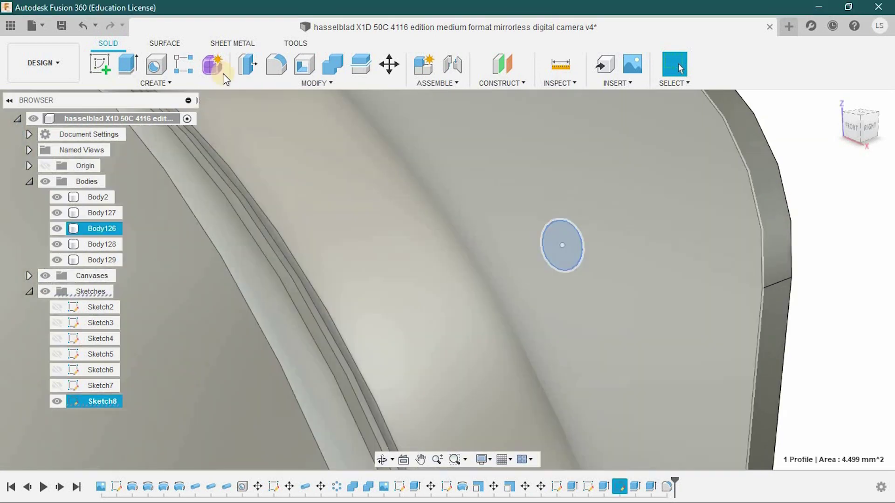
{"action": "left_click", "coordinate": [127, 64]}
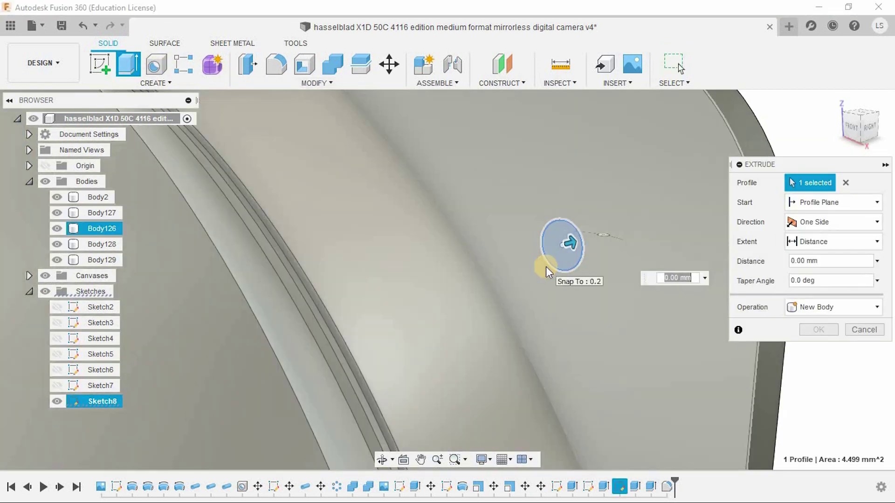
{"action": "type", "text": "5"}
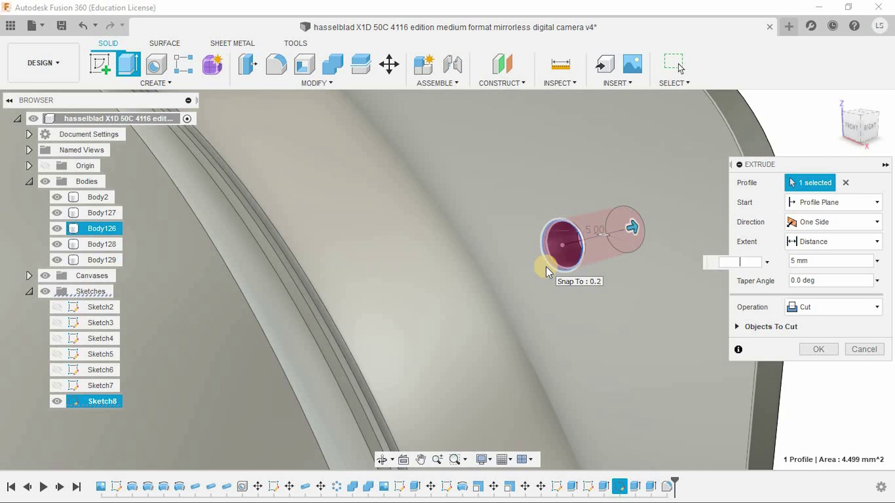
{"action": "type", "text": "2"}
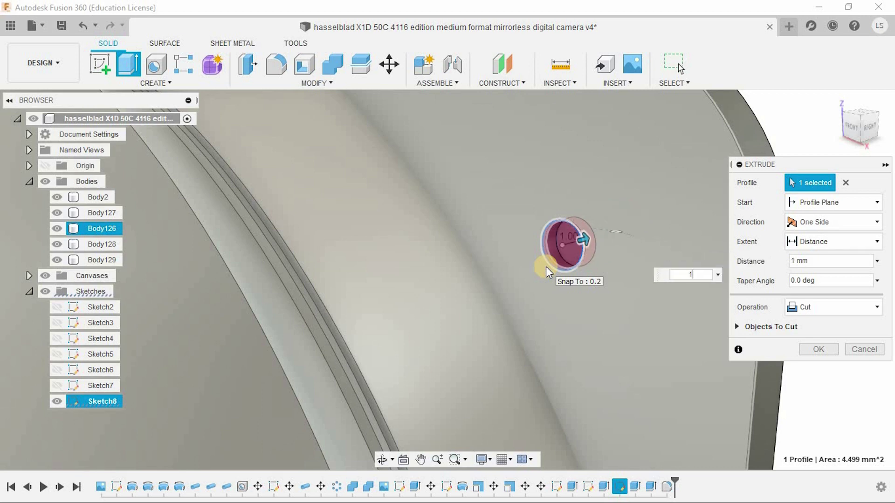
{"action": "key", "text": "Return"}
Step: Deepen the upper-right corner hole by cut-extruding its circle profile 2 mm into the plate
{"action": "scroll", "coordinate": [546, 267], "scroll_direction": "down", "scroll_amount": 2}
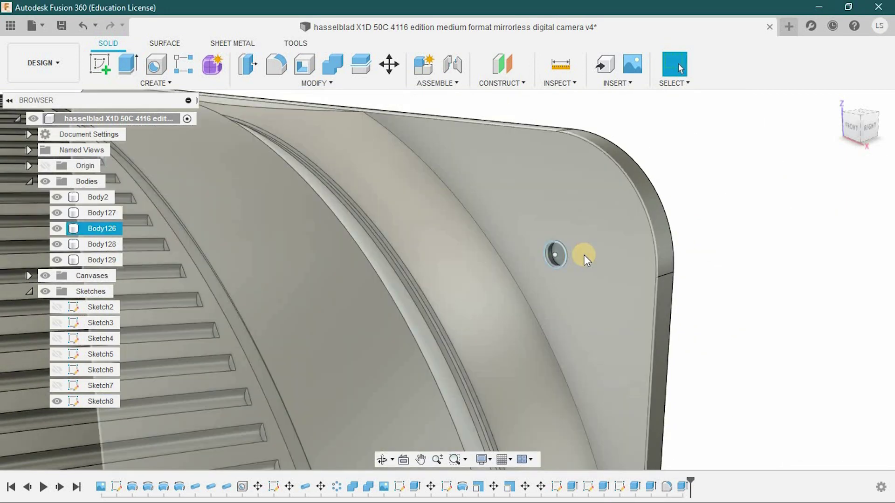
{"action": "scroll", "coordinate": [569, 249], "scroll_direction": "up", "scroll_amount": 3}
{"action": "left_click", "coordinate": [560, 252]}
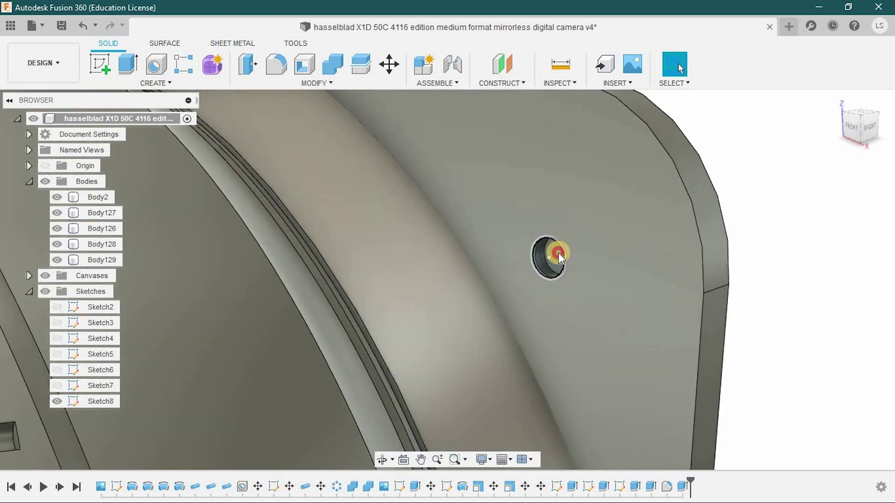
{"action": "left_click", "coordinate": [128, 64]}
{"action": "left_click_drag", "start_coordinate": [558, 256], "coordinate": [561, 261]}
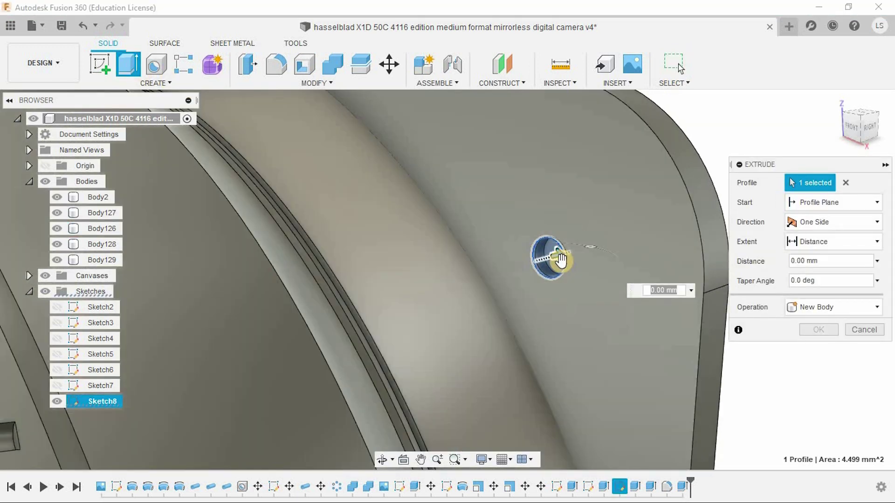
{"action": "type", "text": "2"}
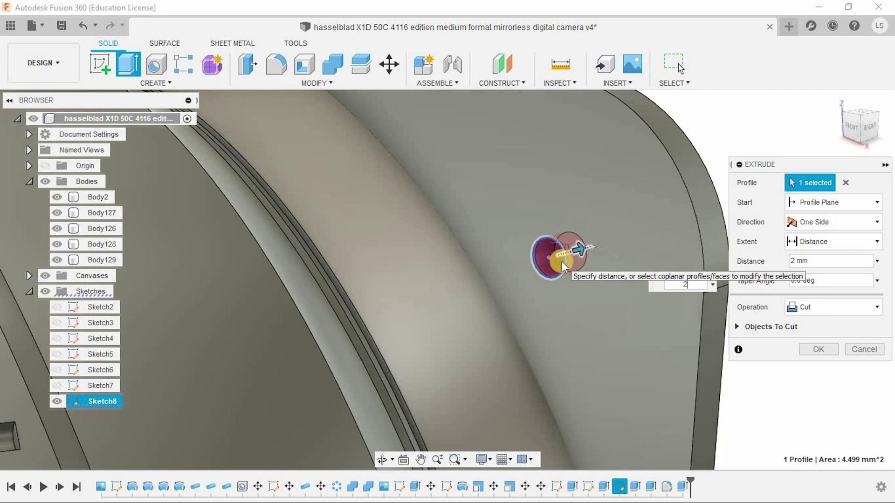
{"action": "key", "text": "Return"}
Step: Hide Sketch8 and measure the distance between the front and rear edges of the upper-right corner hole
{"action": "scroll", "coordinate": [561, 262], "scroll_direction": "down", "scroll_amount": 3}
{"action": "middle_click_drag", "start_coordinate": [643, 274], "coordinate": [657, 301], "text": "shift"}
{"action": "scroll", "coordinate": [541, 260], "scroll_direction": "up", "scroll_amount": 4}
{"action": "left_click", "coordinate": [317, 317]}
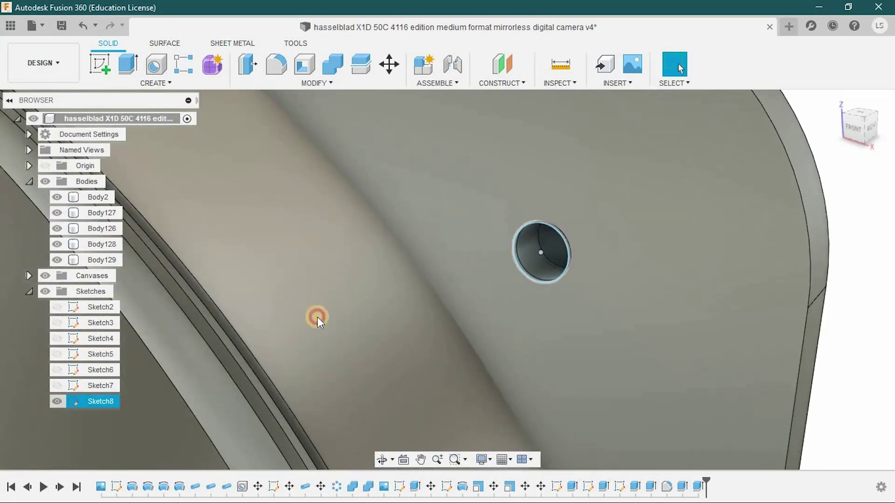
{"action": "middle_click_drag", "start_coordinate": [317, 321], "coordinate": [483, 295], "text": "shift"}
{"action": "key", "text": "i"}
{"action": "left_click", "coordinate": [532, 275]}
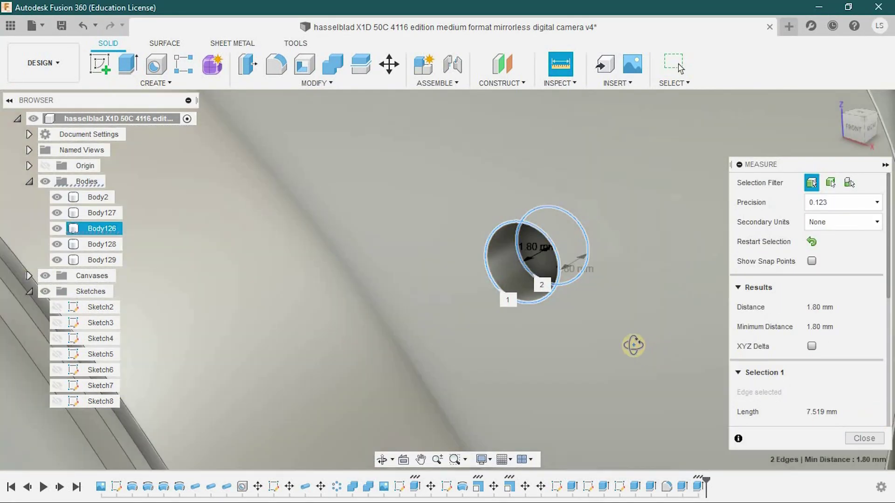
{"action": "middle_click_drag", "start_coordinate": [633, 345], "coordinate": [582, 326], "text": "shift"}
{"action": "left_click", "coordinate": [861, 438]}
Step: Show Sketch8 and cut-extrude the small circle at the plate's upper-left corner 2 mm into the plate
{"action": "scroll", "coordinate": [438, 283], "scroll_direction": "down", "scroll_amount": 4}
{"action": "mouse_move", "coordinate": [272, 300]}
{"action": "middle_mouse_down", "text": "shift"}
{"action": "mouse_move", "coordinate": [279, 233]}
{"action": "mouse_move", "coordinate": [512, 261]}
{"action": "middle_mouse_up", "text": "shift"}
{"action": "left_click", "coordinate": [57, 401]}
{"action": "scroll", "coordinate": [318, 200], "scroll_direction": "up", "scroll_amount": 4}
{"action": "left_click", "coordinate": [319, 200]}
{"action": "left_click", "coordinate": [128, 63]}
{"action": "type", "text": "-2"}
{"action": "key", "text": "Return"}
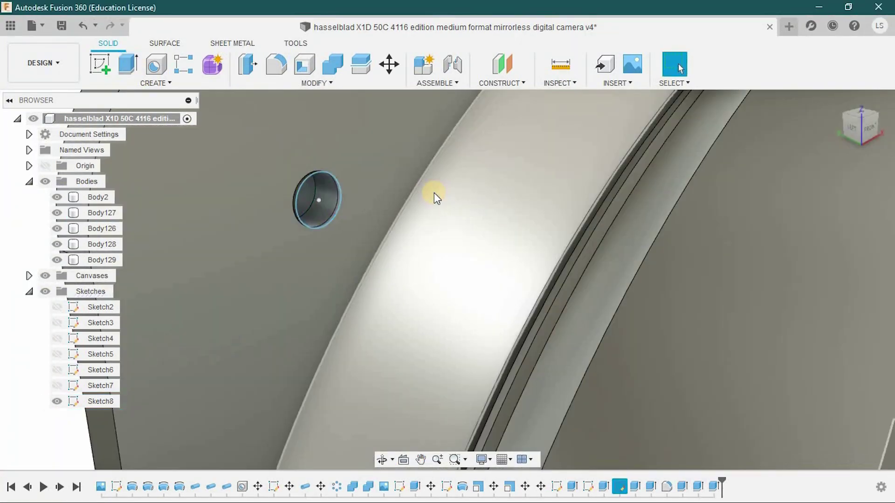
Step: Cut-extrude the upper-left corner circle again with a distance of 10 mm to deepen its hole
{"action": "scroll", "coordinate": [435, 192], "scroll_direction": "down", "scroll_amount": 5}
{"action": "mouse_move", "coordinate": [407, 242]}
{"action": "middle_mouse_down", "text": "shift"}
{"action": "mouse_move", "coordinate": [370, 300]}
{"action": "mouse_move", "coordinate": [443, 234]}
{"action": "middle_mouse_up", "text": "shift"}
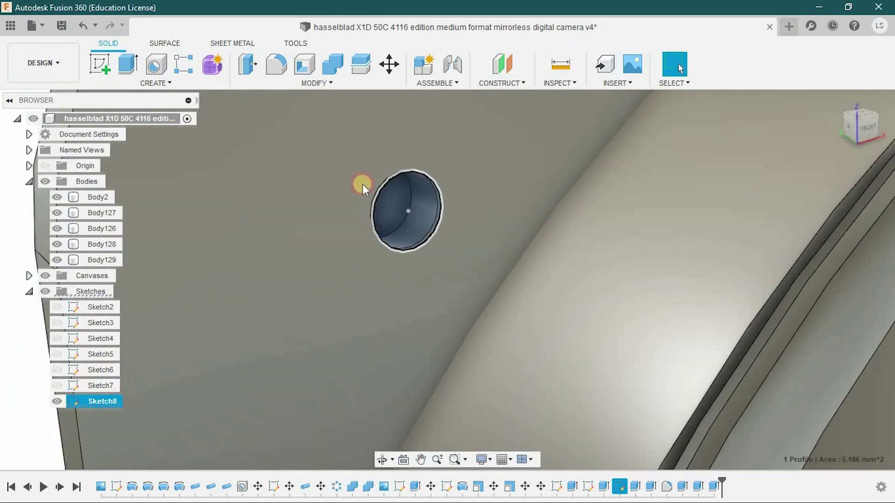
{"action": "key", "text": "e"}
{"action": "left_click", "coordinate": [795, 306]}
{"action": "left_click", "coordinate": [809, 339]}
{"action": "left_click", "coordinate": [516, 243]}
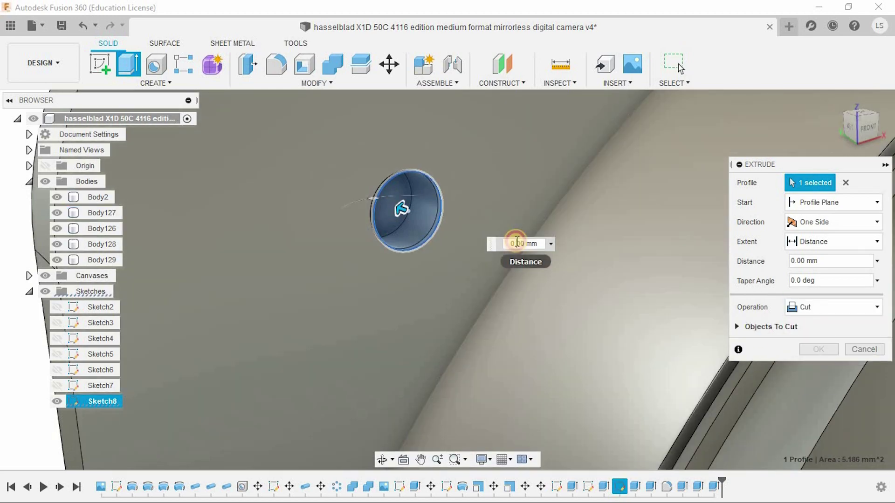
{"action": "type", "text": "10"}
{"action": "key", "text": "Return"}
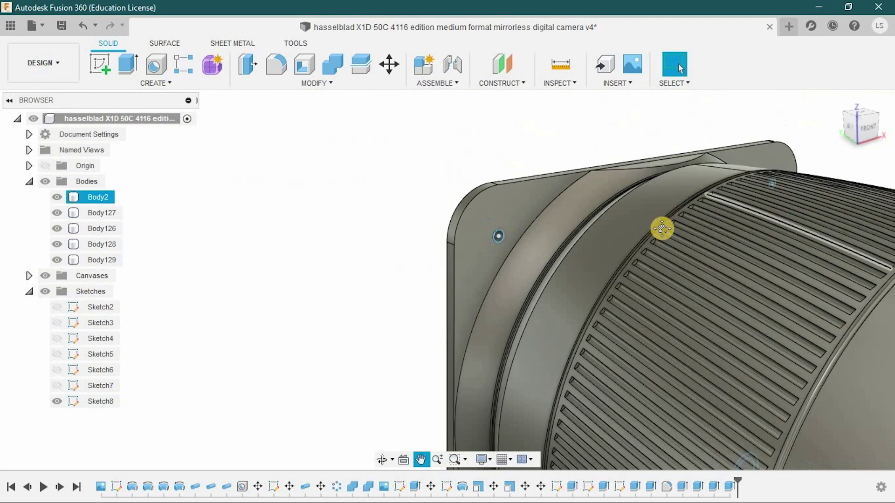
Step: Cut-extrude the upper-right corner circle again with the Cut operation to deepen its hole
{"action": "middle_click_drag", "start_coordinate": [663, 225], "coordinate": [534, 310], "text": "shift"}
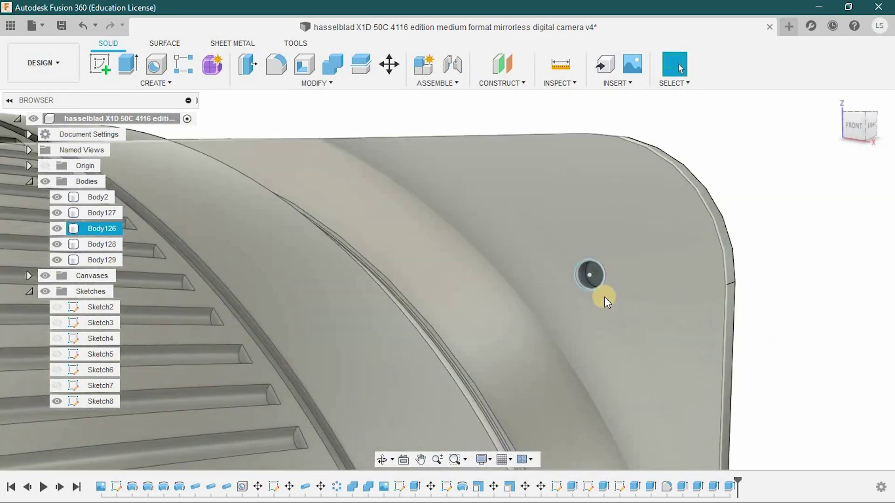
{"action": "left_click", "coordinate": [579, 259]}
{"action": "key", "text": "e"}
{"action": "left_click", "coordinate": [834, 307]}
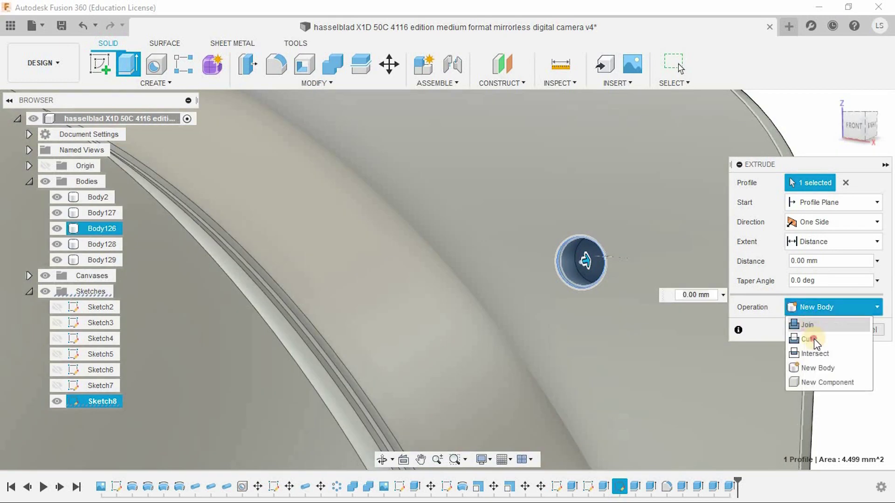
{"action": "left_click", "coordinate": [810, 339]}
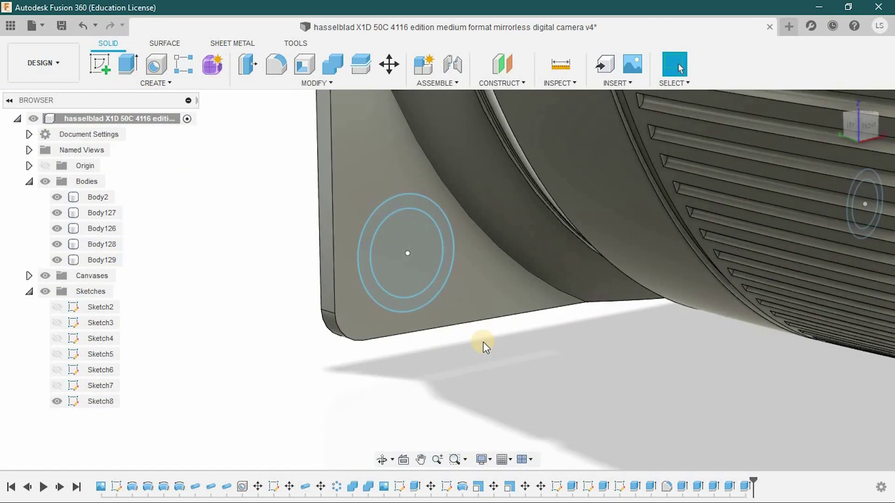
{"action": "middle_click_drag", "start_coordinate": [482, 345], "coordinate": [449, 320], "text": "shift"}
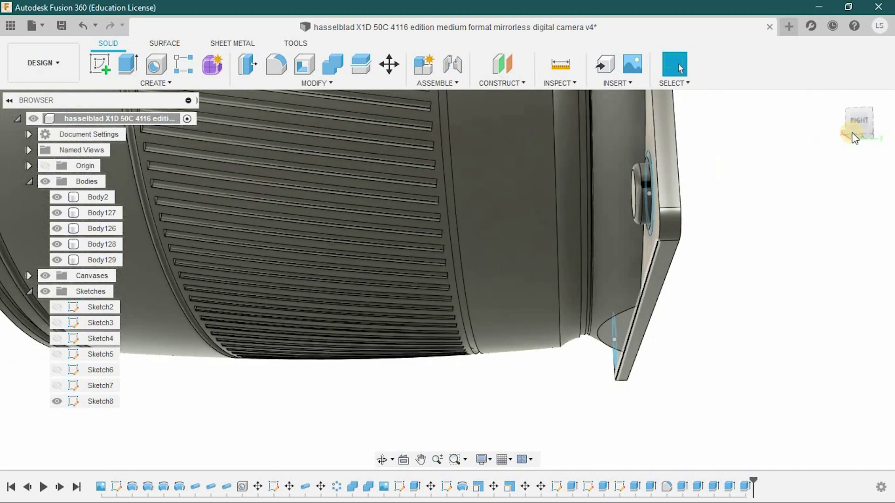
Step: View the mounting plate and corner button from the right side with the camera set to orthographic
{"action": "left_click", "coordinate": [852, 135]}
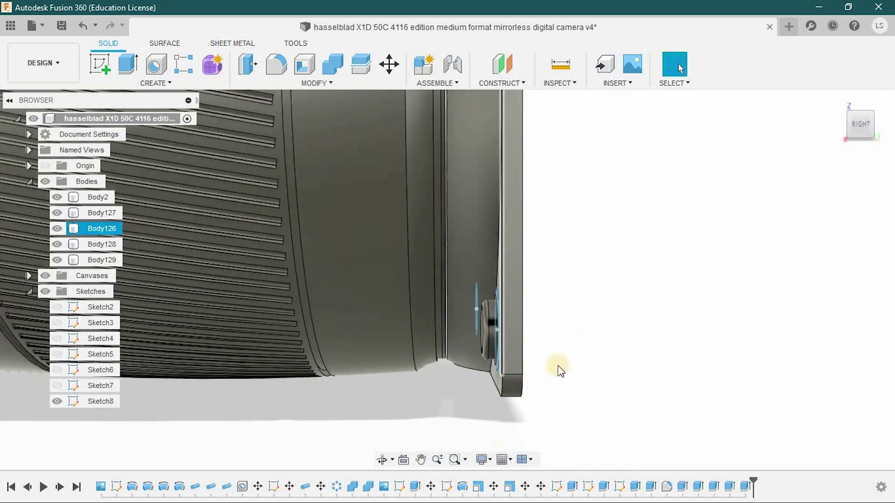
{"action": "scroll", "coordinate": [540, 345], "scroll_direction": "down", "scroll_amount": 5}
{"action": "scroll", "coordinate": [534, 366], "scroll_direction": "up", "scroll_amount": 5}
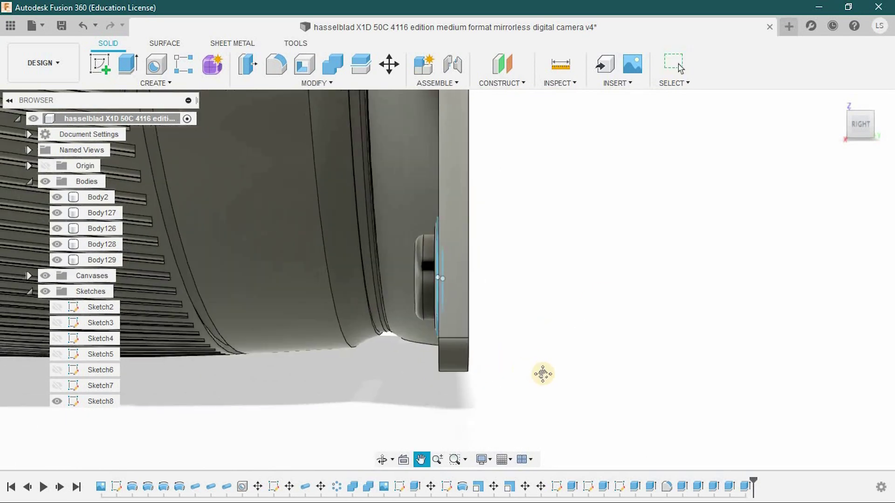
{"action": "middle_click_drag", "start_coordinate": [541, 371], "coordinate": [585, 382]}
{"action": "left_click", "coordinate": [481, 459]}
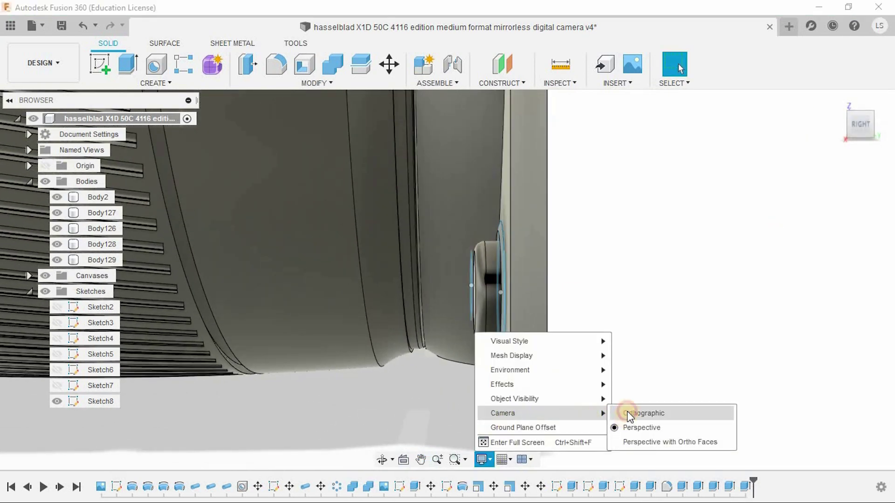
{"action": "left_click", "coordinate": [627, 414]}
{"action": "scroll", "coordinate": [478, 340], "scroll_direction": "up", "scroll_amount": 3}
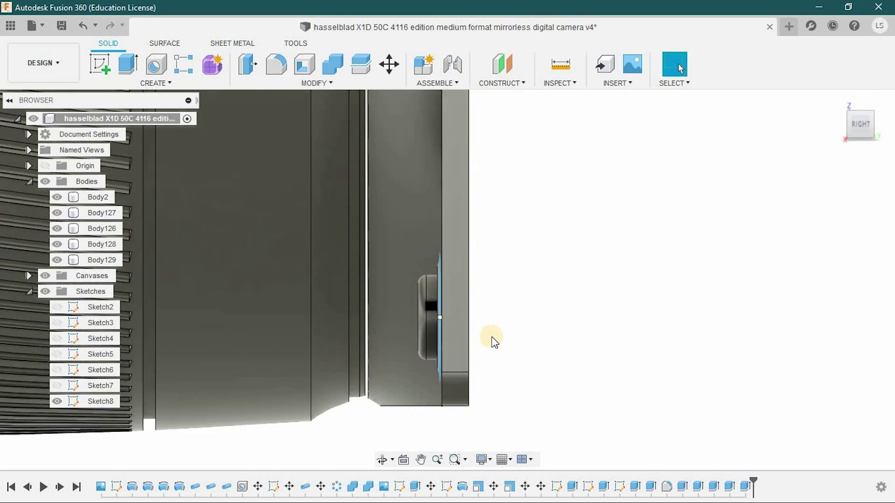
Step: Show reference canvas 02 to compare the corner button's protrusion, and hide the canvas again
{"action": "left_click", "coordinate": [29, 275]}
{"action": "left_click", "coordinate": [57, 292]}
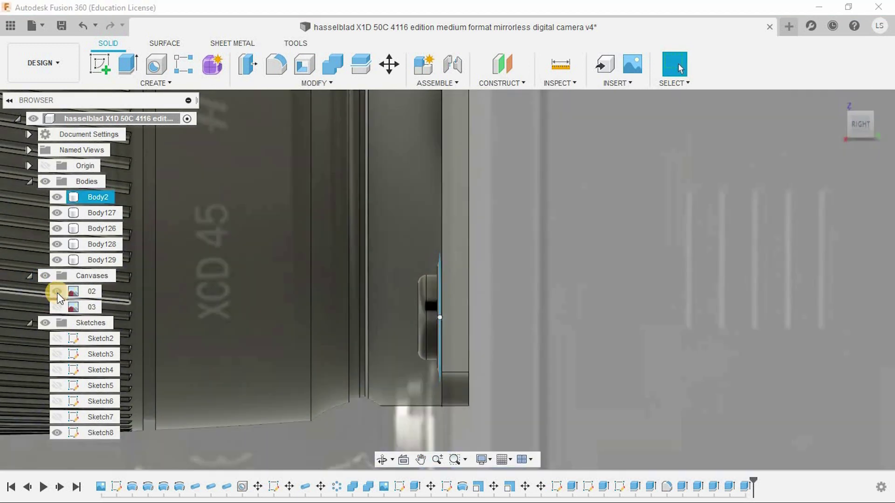
{"action": "left_click", "coordinate": [57, 292]}
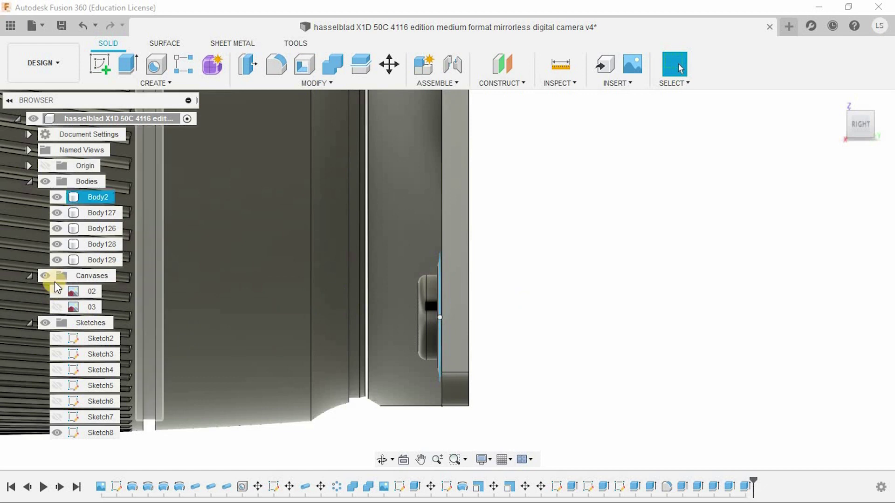
{"action": "left_click", "coordinate": [29, 276]}
Step: Move the flat front face of the lower-right corner button outward by 0.5 mm
{"action": "left_click", "coordinate": [471, 301]}
{"action": "middle_click_drag", "start_coordinate": [496, 305], "coordinate": [531, 327], "text": "shift"}
{"action": "scroll", "coordinate": [387, 306], "scroll_direction": "up", "scroll_amount": 3}
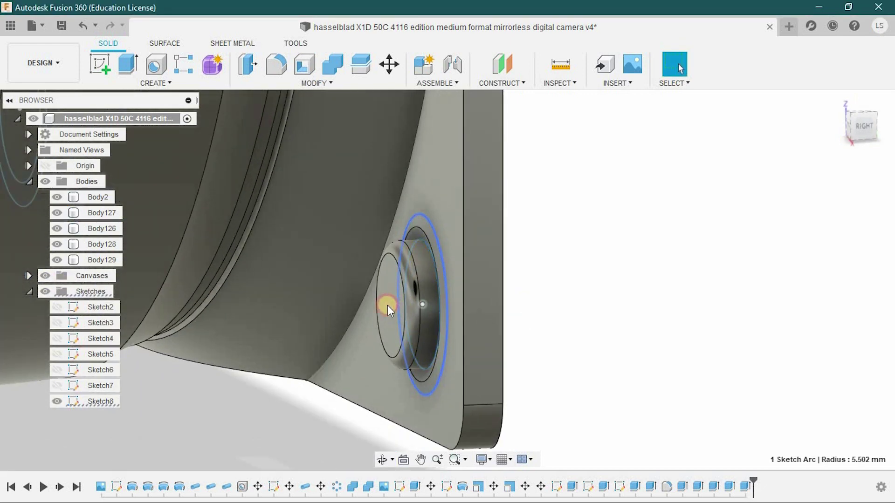
{"action": "left_click", "coordinate": [387, 306]}
{"action": "left_click", "coordinate": [388, 65]}
{"action": "left_click_drag", "start_coordinate": [345, 310], "coordinate": [345, 311]}
{"action": "scroll", "coordinate": [356, 307], "scroll_direction": "up", "scroll_amount": 2}
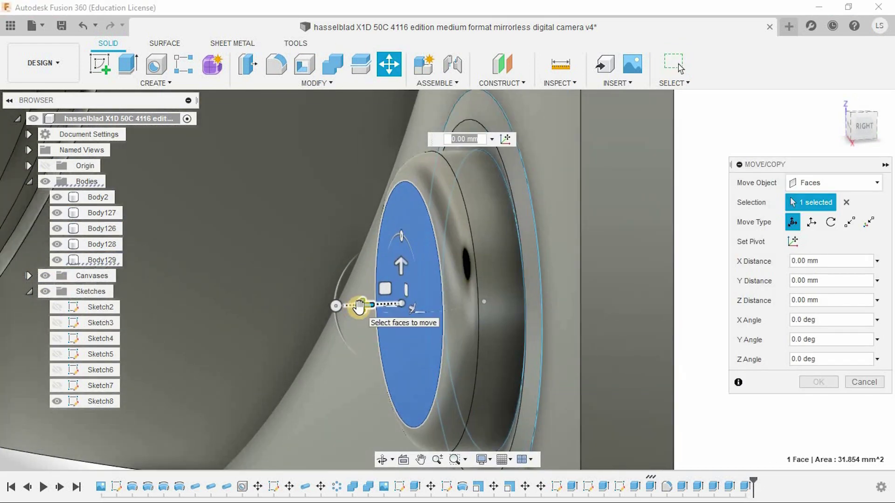
{"action": "scroll", "coordinate": [359, 308], "scroll_direction": "down", "scroll_amount": 1}
{"action": "type", "text": "1"}
{"action": "key", "text": "BackSpace"}
{"action": "type", "text": "0.5"}
{"action": "key", "text": "Return"}
{"action": "scroll", "coordinate": [368, 303], "scroll_direction": "down", "scroll_amount": 5}
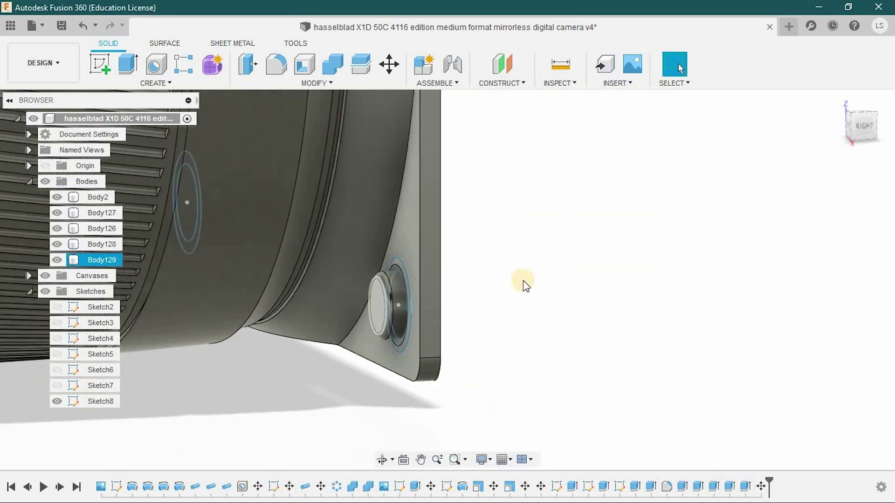
{"action": "left_click", "coordinate": [523, 280]}
{"action": "scroll", "coordinate": [449, 314], "scroll_direction": "up", "scroll_amount": 4}
{"action": "middle_click_drag", "start_coordinate": [428, 310], "coordinate": [452, 313], "text": "shift"}
{"action": "scroll", "coordinate": [360, 250], "scroll_direction": "up", "scroll_amount": 3}
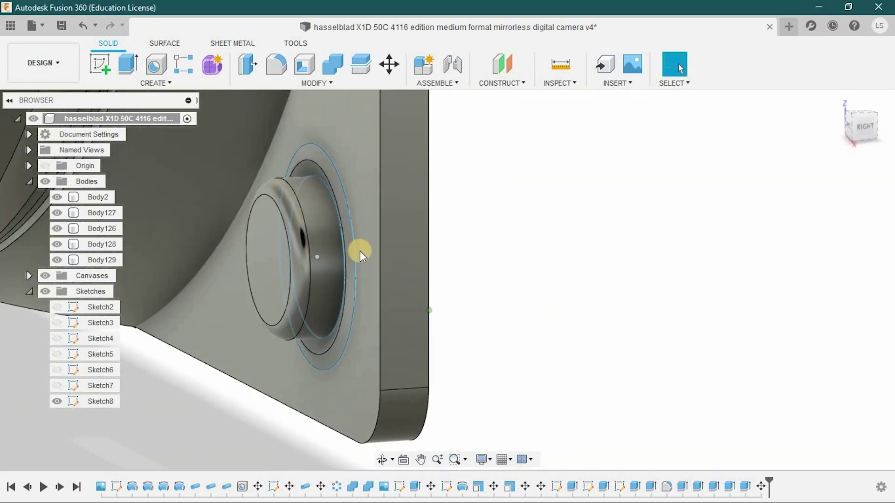
{"action": "left_click", "coordinate": [359, 251]}
{"action": "type", "text": "m1"}
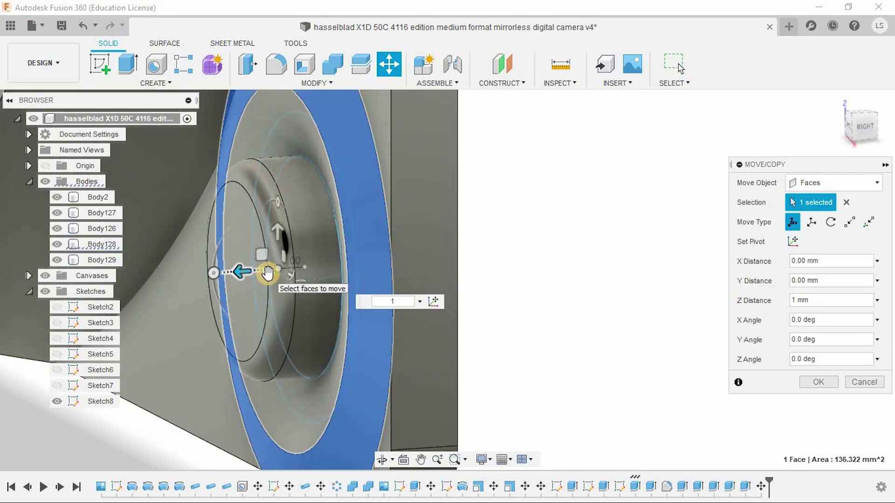
{"action": "left_click", "coordinate": [863, 383]}
{"action": "left_click", "coordinate": [357, 256]}
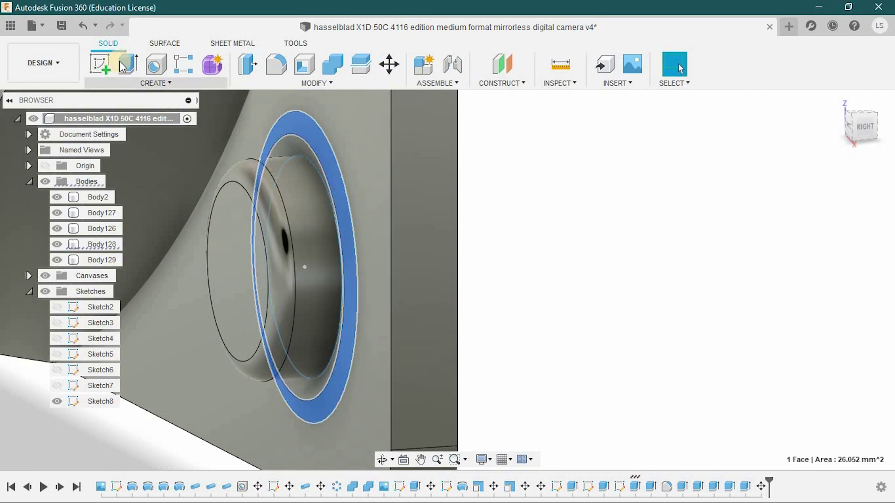
{"action": "left_click", "coordinate": [127, 64]}
{"action": "left_click", "coordinate": [853, 291]}
Step: Set up a 0.5 mm cut extrusion of the ring between the concentric circles at the plate's lower-left corner
{"action": "scroll", "coordinate": [568, 327], "scroll_direction": "down", "scroll_amount": 5}
{"action": "middle_click_drag", "start_coordinate": [569, 327], "coordinate": [617, 402]}
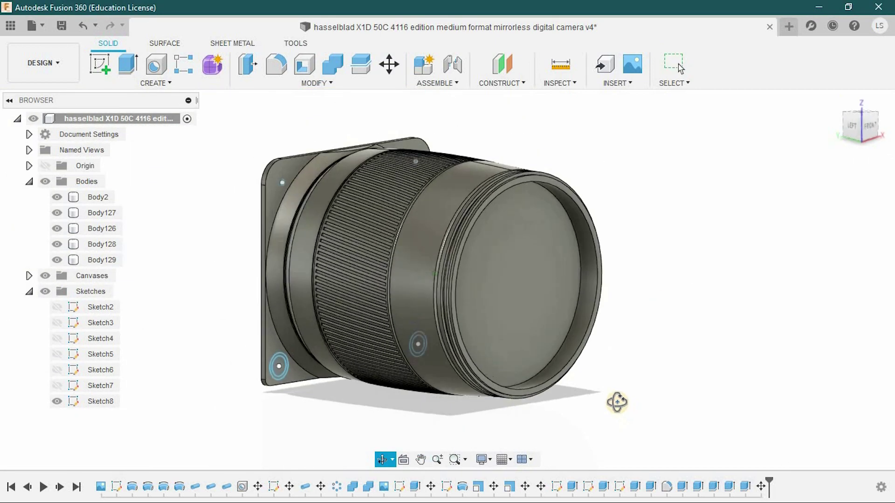
{"action": "scroll", "coordinate": [356, 359], "scroll_direction": "up", "scroll_amount": 4}
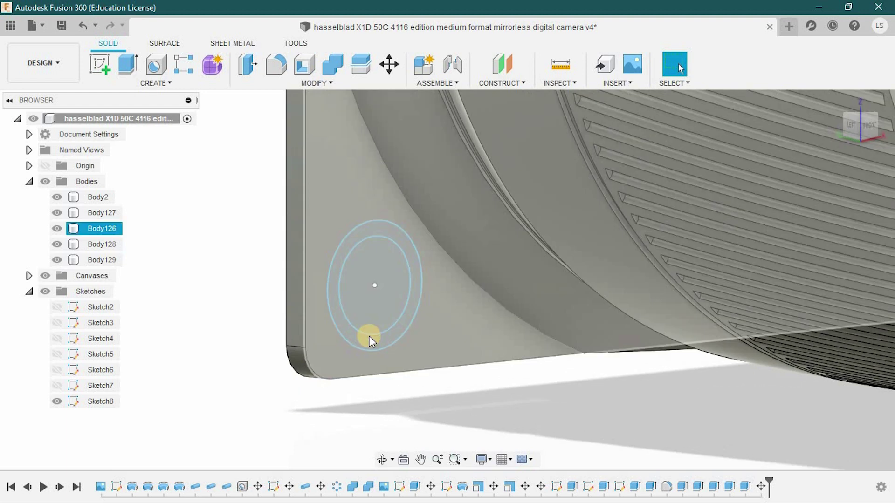
{"action": "left_click", "coordinate": [369, 337]}
{"action": "scroll", "coordinate": [367, 338], "scroll_direction": "up", "scroll_amount": 5}
{"action": "key", "text": "e"}
{"action": "scroll", "coordinate": [402, 315], "scroll_direction": "up", "scroll_amount": 2}
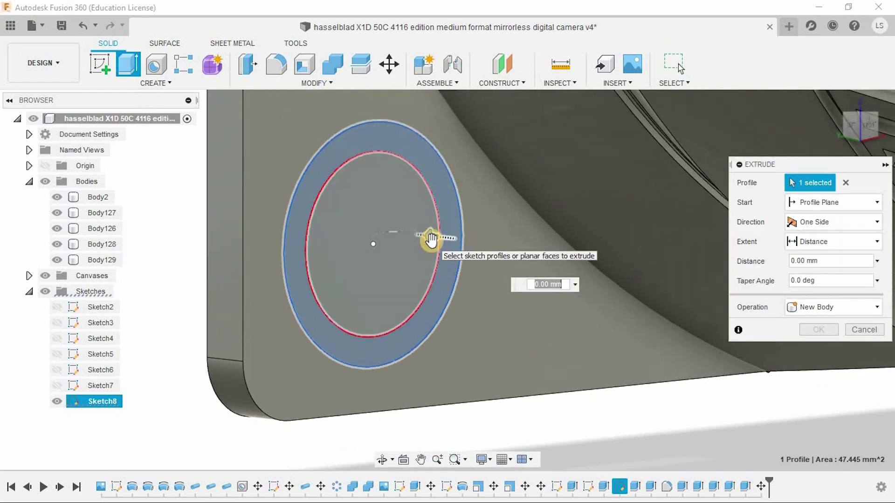
{"action": "type", "text": "-0.5"}
{"action": "key", "text": "BackSpace"}
{"action": "key", "text": "BackSpace"}
{"action": "key", "text": "BackSpace"}
{"action": "key", "text": "BackSpace"}
{"action": "type", "text": "0.5"}
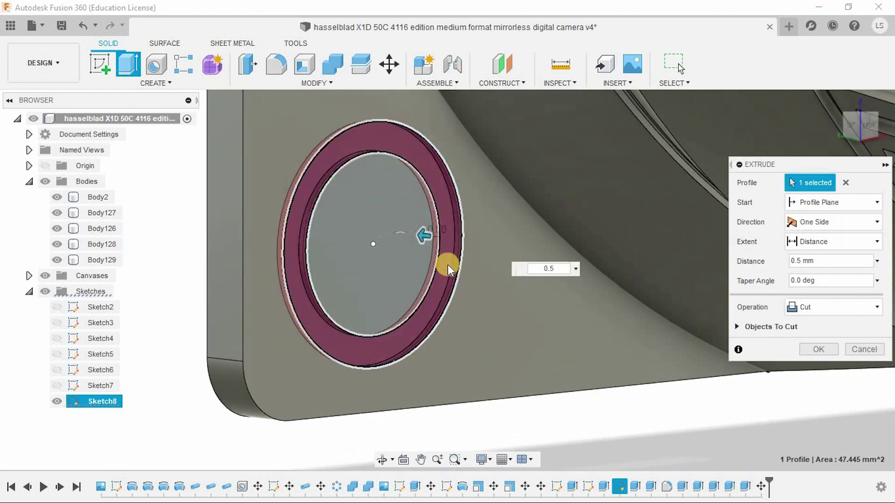
Step: Set the ring cut's taper angle to -60 degrees, using a perspective camera, and complete the cut
{"action": "scroll", "coordinate": [448, 264], "scroll_direction": "up", "scroll_amount": 1}
{"action": "left_click_drag", "start_coordinate": [404, 229], "coordinate": [429, 222]}
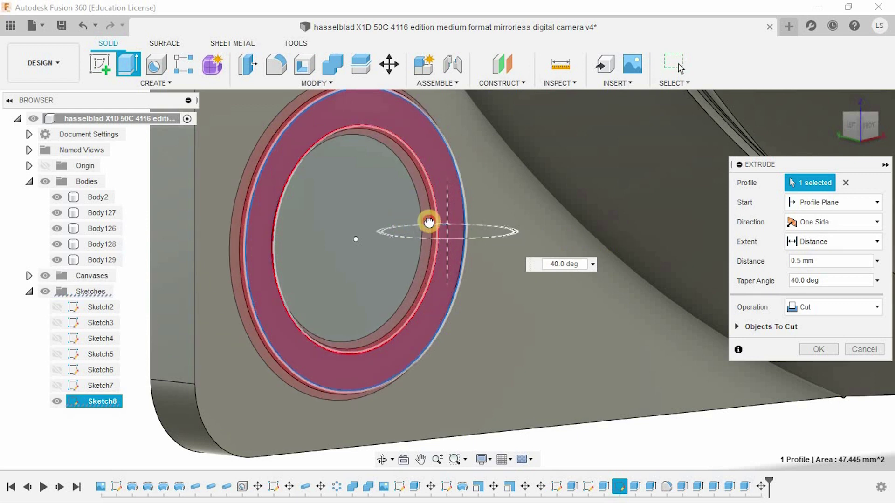
{"action": "left_click", "coordinate": [481, 460]}
{"action": "mouse_move", "coordinate": [517, 411]}
{"action": "left_click", "coordinate": [626, 428]}
{"action": "middle_click_drag", "start_coordinate": [491, 374], "coordinate": [492, 305], "text": "shift"}
{"action": "left_click_drag", "start_coordinate": [492, 306], "coordinate": [439, 321]}
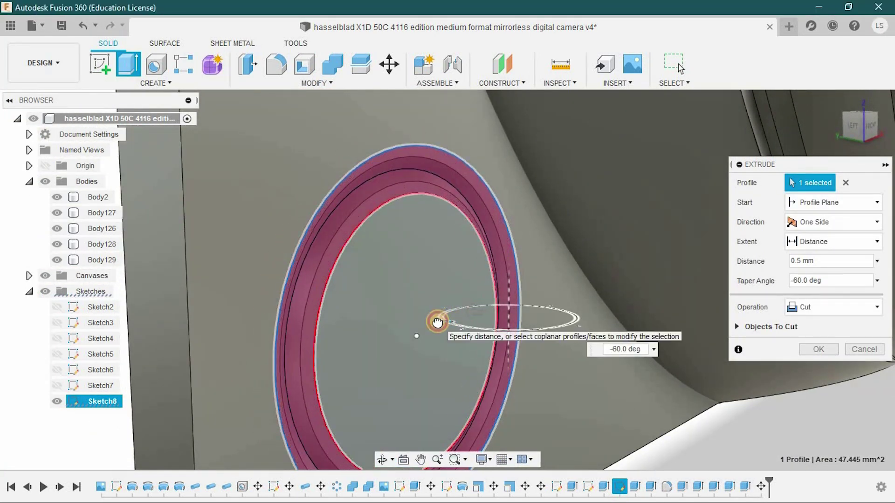
{"action": "left_click", "coordinate": [795, 348]}
Step: Extrude the disc face inside the lower-left ring groove outward by 0.2 mm with the Join operation
{"action": "mouse_move", "coordinate": [629, 399]}
{"action": "middle_mouse_down", "text": "shift"}
{"action": "mouse_move", "coordinate": [621, 360]}
{"action": "mouse_move", "coordinate": [647, 439]}
{"action": "middle_mouse_up", "text": "shift"}
{"action": "scroll", "coordinate": [647, 439], "scroll_direction": "up", "scroll_amount": 2}
{"action": "middle_click_drag", "start_coordinate": [404, 170], "coordinate": [228, 314], "text": "shift"}
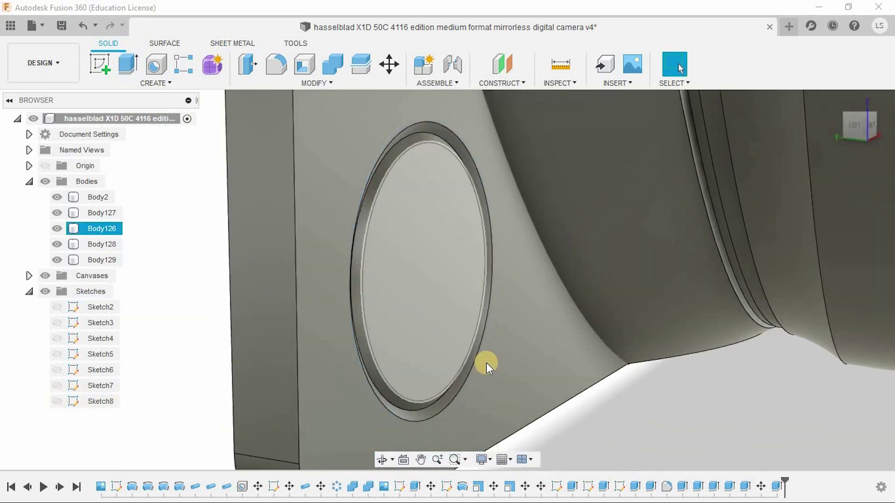
{"action": "left_click", "coordinate": [432, 312]}
{"action": "middle_click_drag", "start_coordinate": [485, 362], "coordinate": [507, 413], "text": "shift"}
{"action": "type", "text": "e0.5"}
{"action": "scroll", "coordinate": [454, 328], "scroll_direction": "down", "scroll_amount": 2}
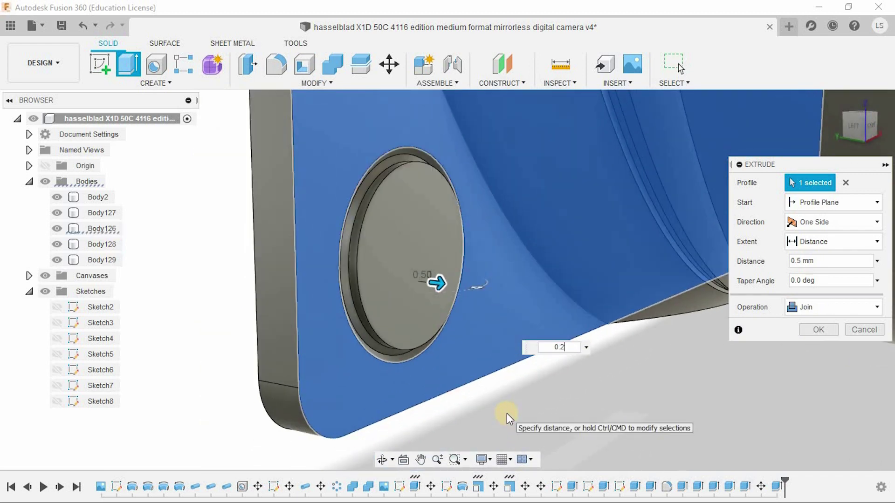
{"action": "left_click", "coordinate": [818, 330]}
Step: Fillet the circular outer edge of the raised lower-left disc with a 0.5 mm radius
{"action": "left_click", "coordinate": [378, 179]}
{"action": "scroll", "coordinate": [379, 179], "scroll_direction": "up", "scroll_amount": 3}
{"action": "left_click", "coordinate": [275, 66]}
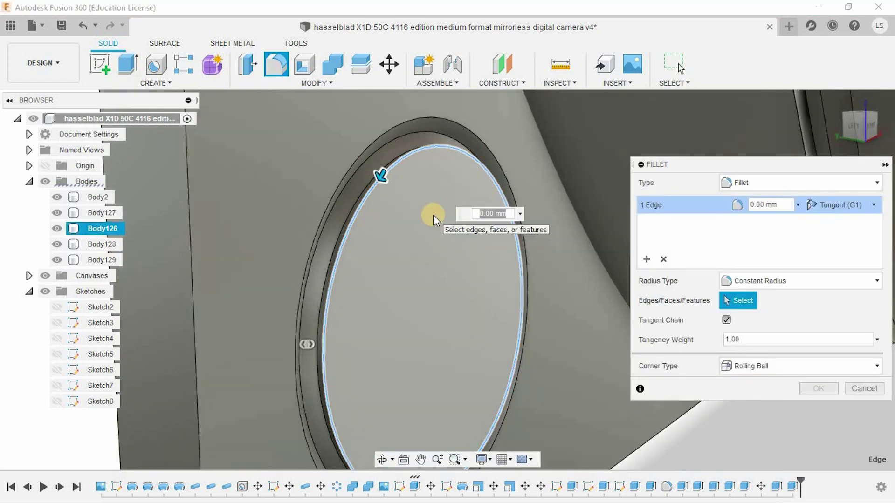
{"action": "type", "text": "0.5"}
{"action": "scroll", "coordinate": [432, 214], "scroll_direction": "down", "scroll_amount": 1}
{"action": "left_click", "coordinate": [819, 388]}
{"action": "scroll", "coordinate": [716, 420], "scroll_direction": "down", "scroll_amount": 3}
{"action": "middle_click_drag", "start_coordinate": [716, 419], "coordinate": [562, 392]}
{"action": "scroll", "coordinate": [407, 377], "scroll_direction": "down", "scroll_amount": 5}
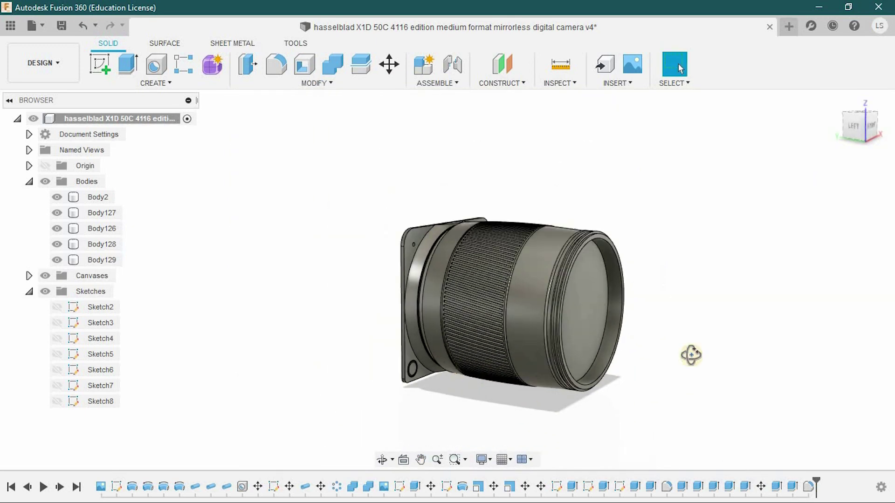
{"action": "middle_click_drag", "start_coordinate": [691, 355], "coordinate": [632, 372], "text": "shift"}
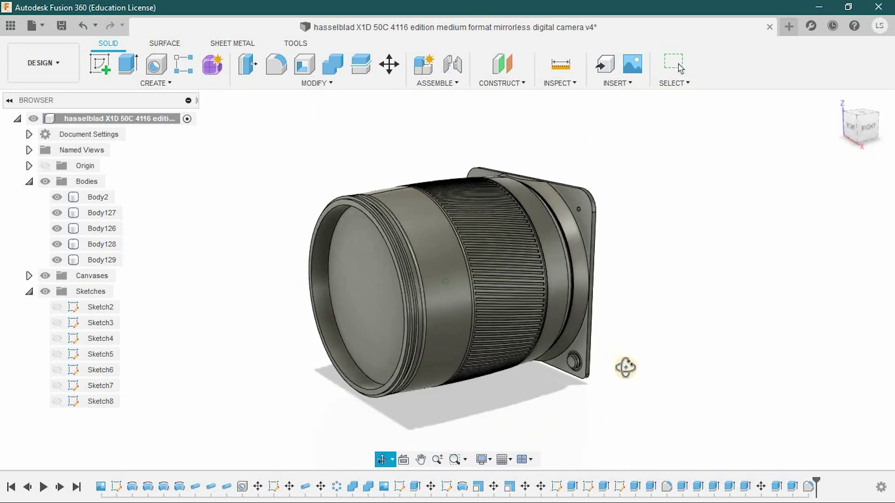